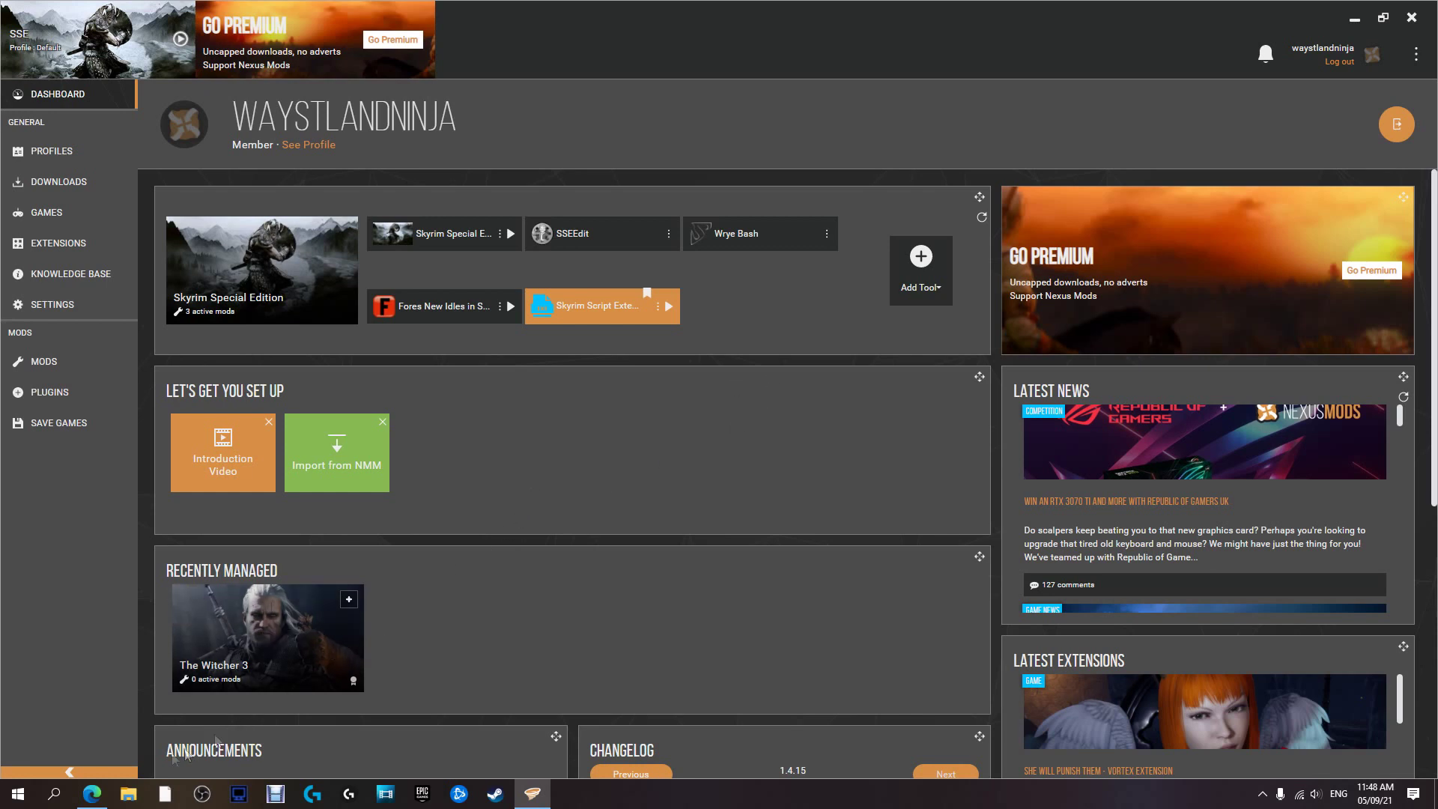
- Bring Edge back and go from the Nexus Mods home page to the Skyrim Special Edition game page
mouse_move(93, 801)
click(93, 753)
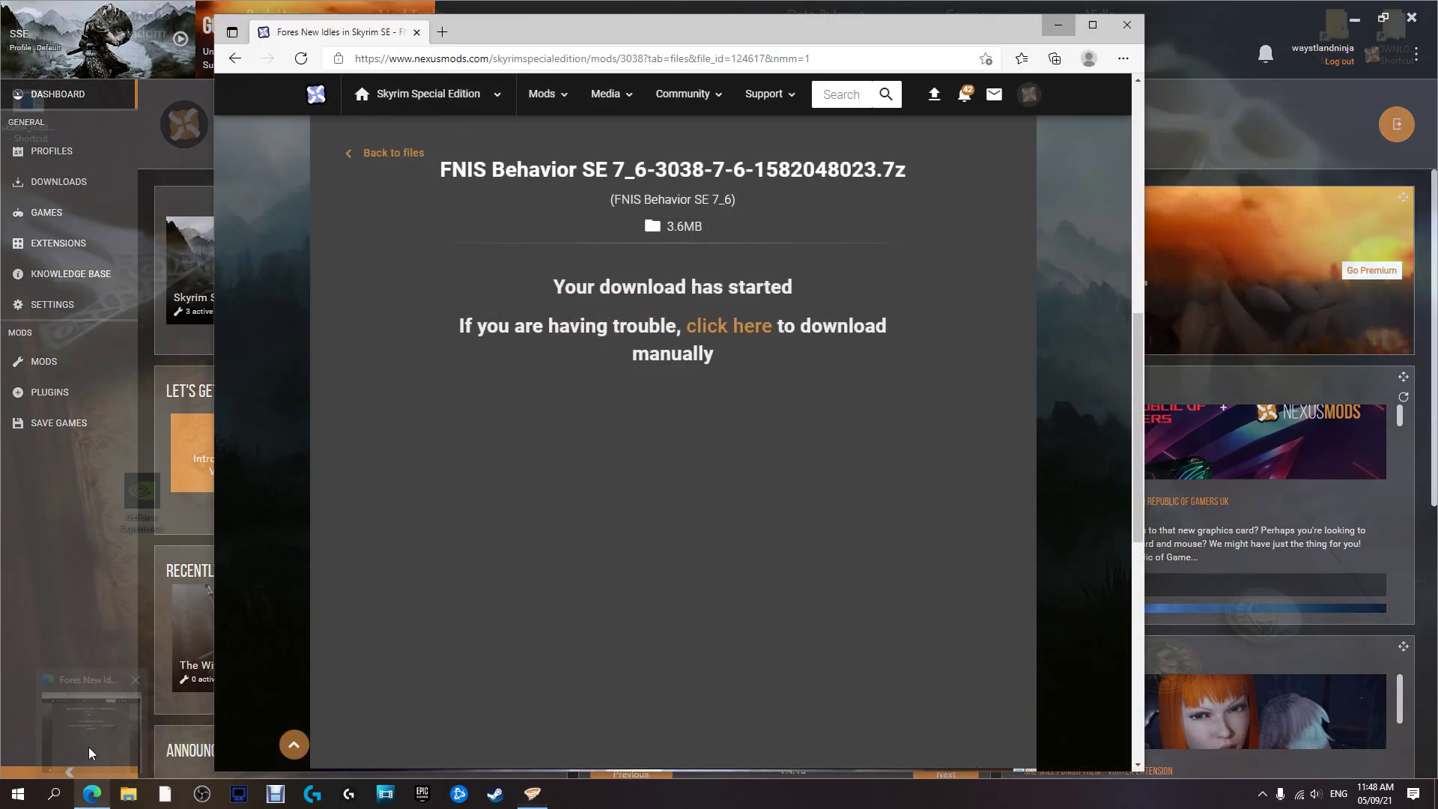
scroll(588, 414, up, 10)
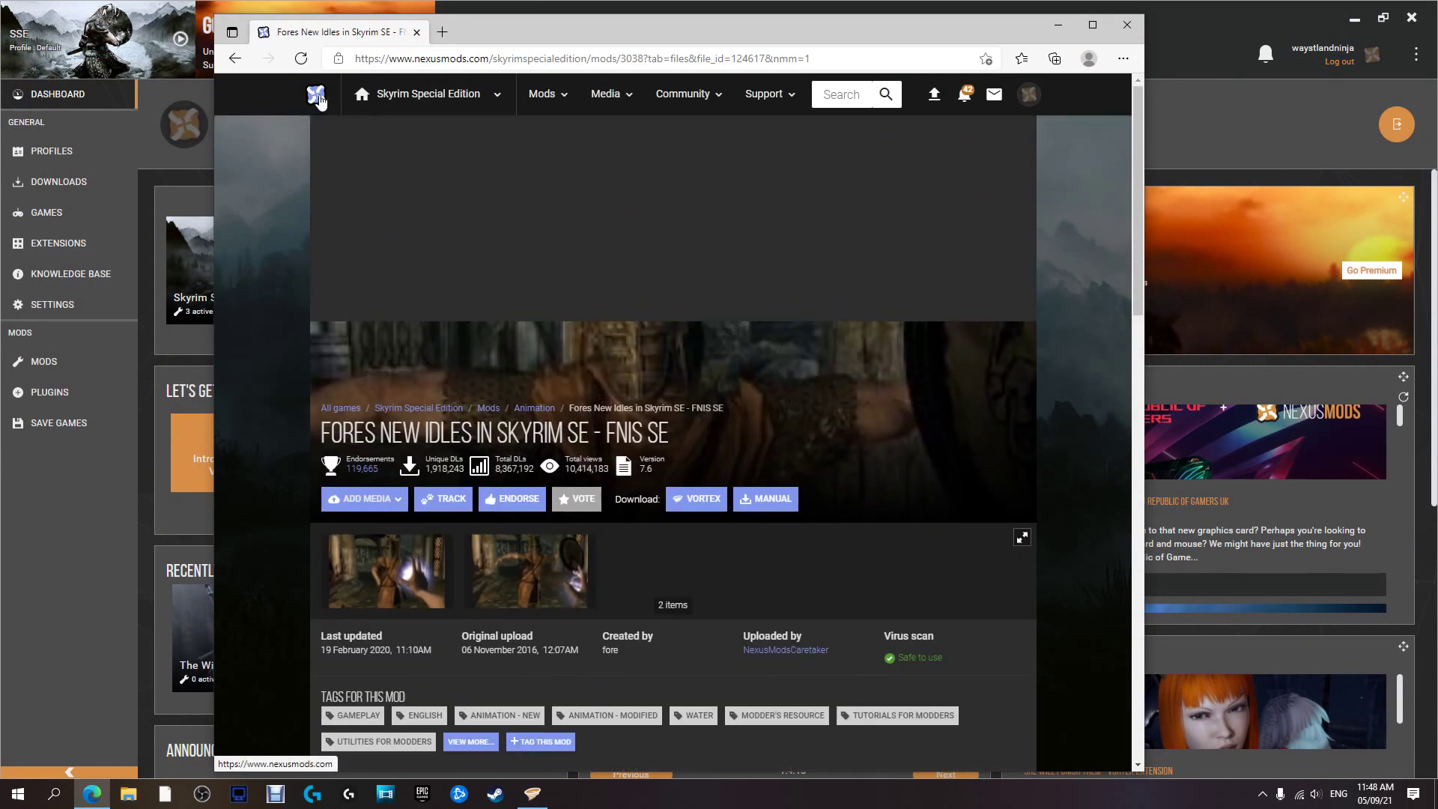
click(318, 98)
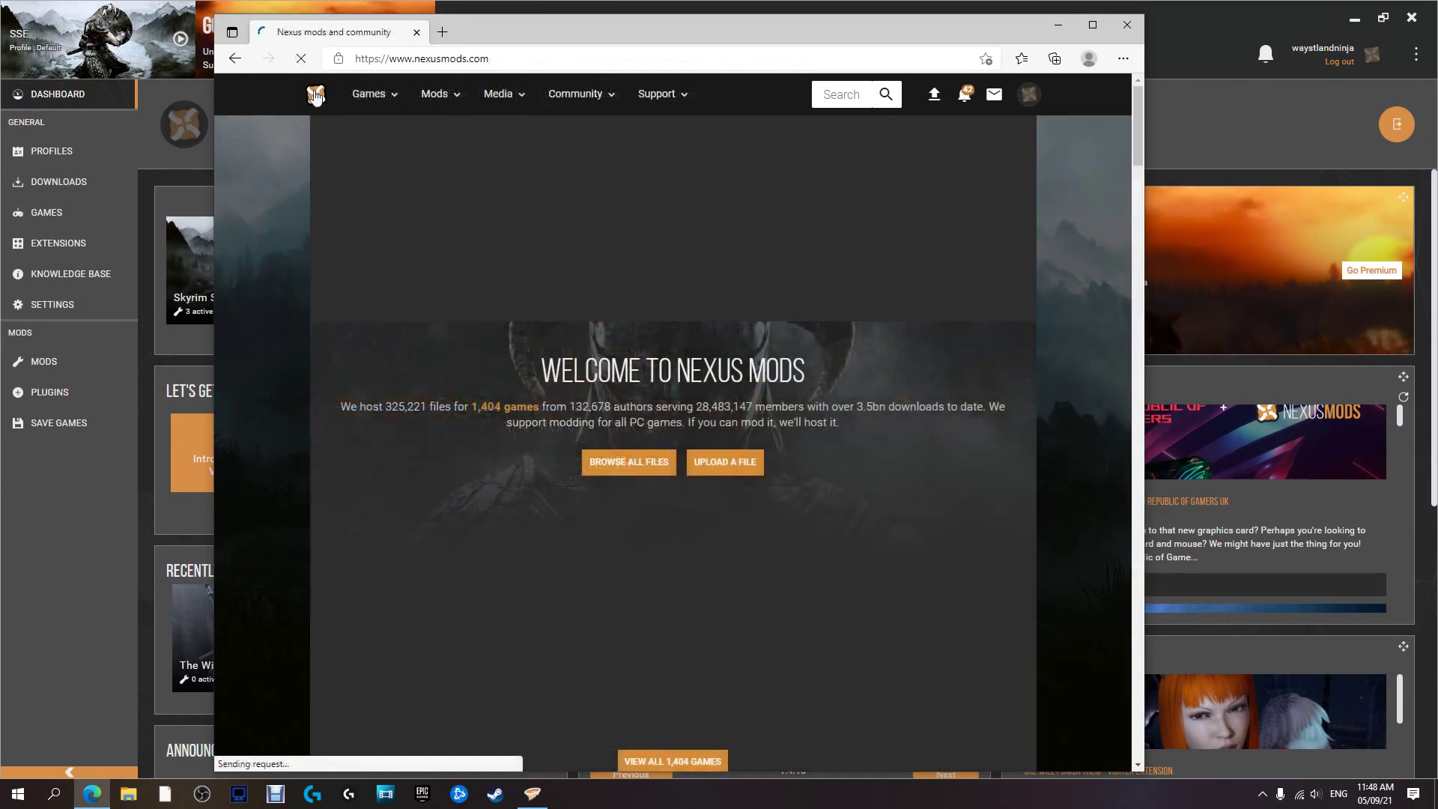
scroll(911, 516, down, 3)
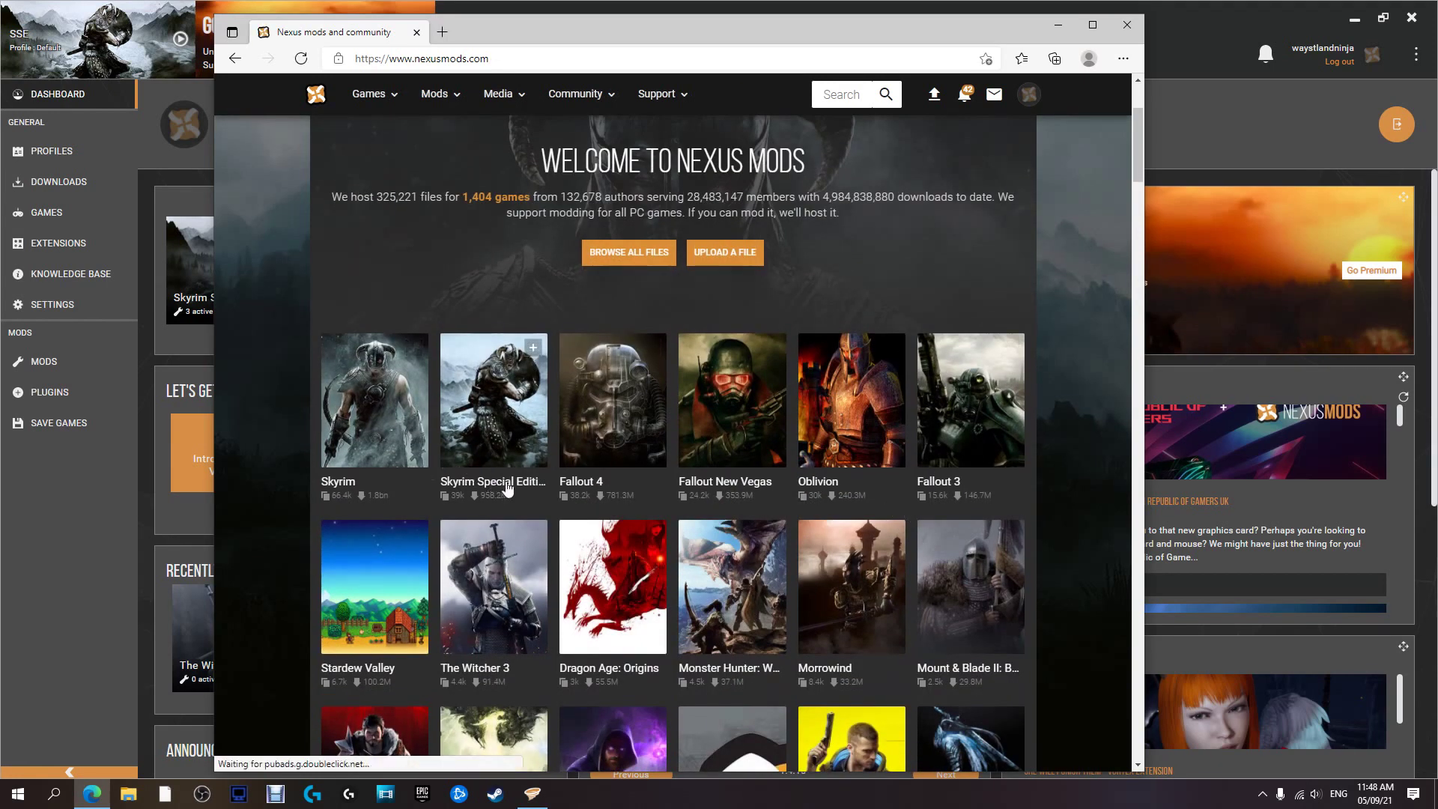
click(499, 417)
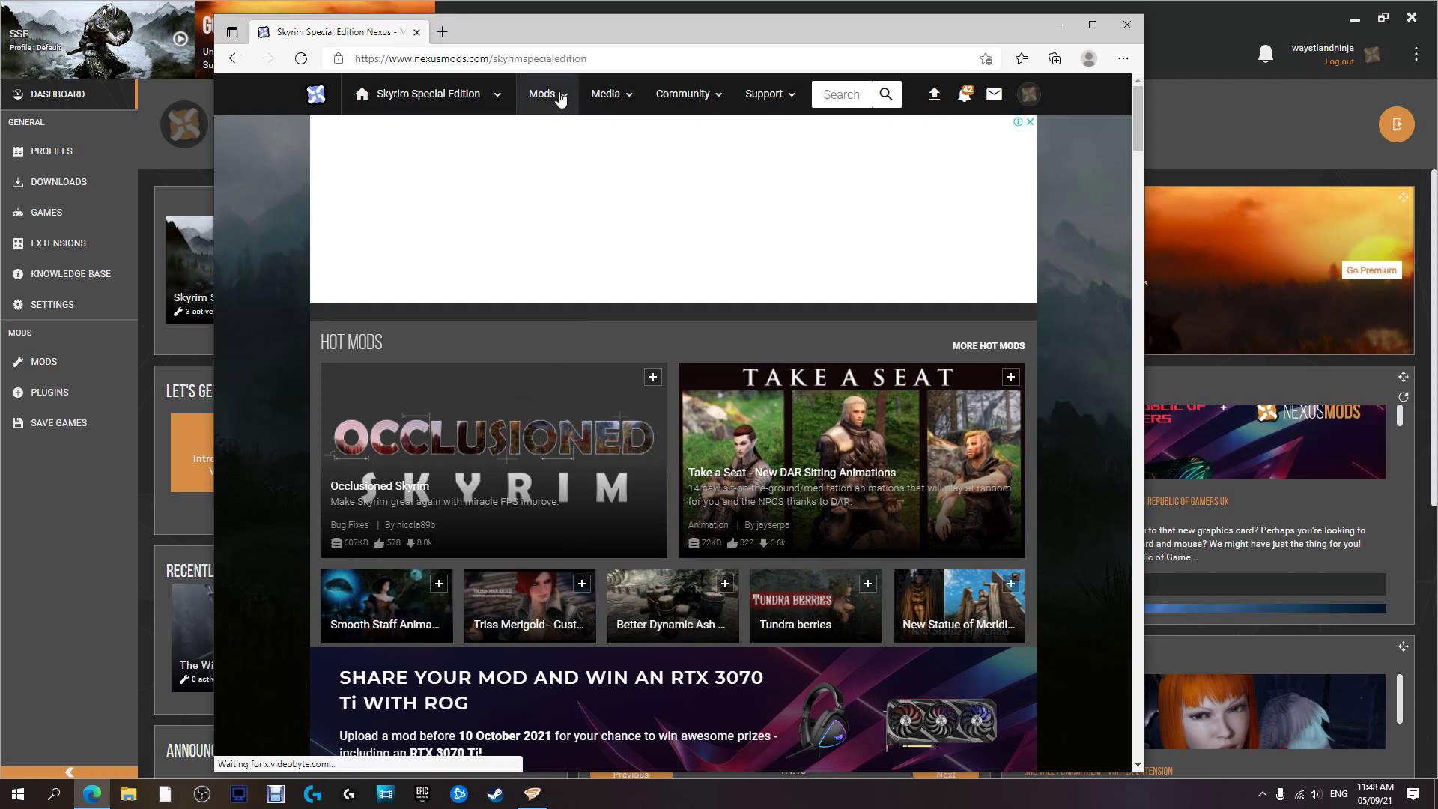
click(839, 96)
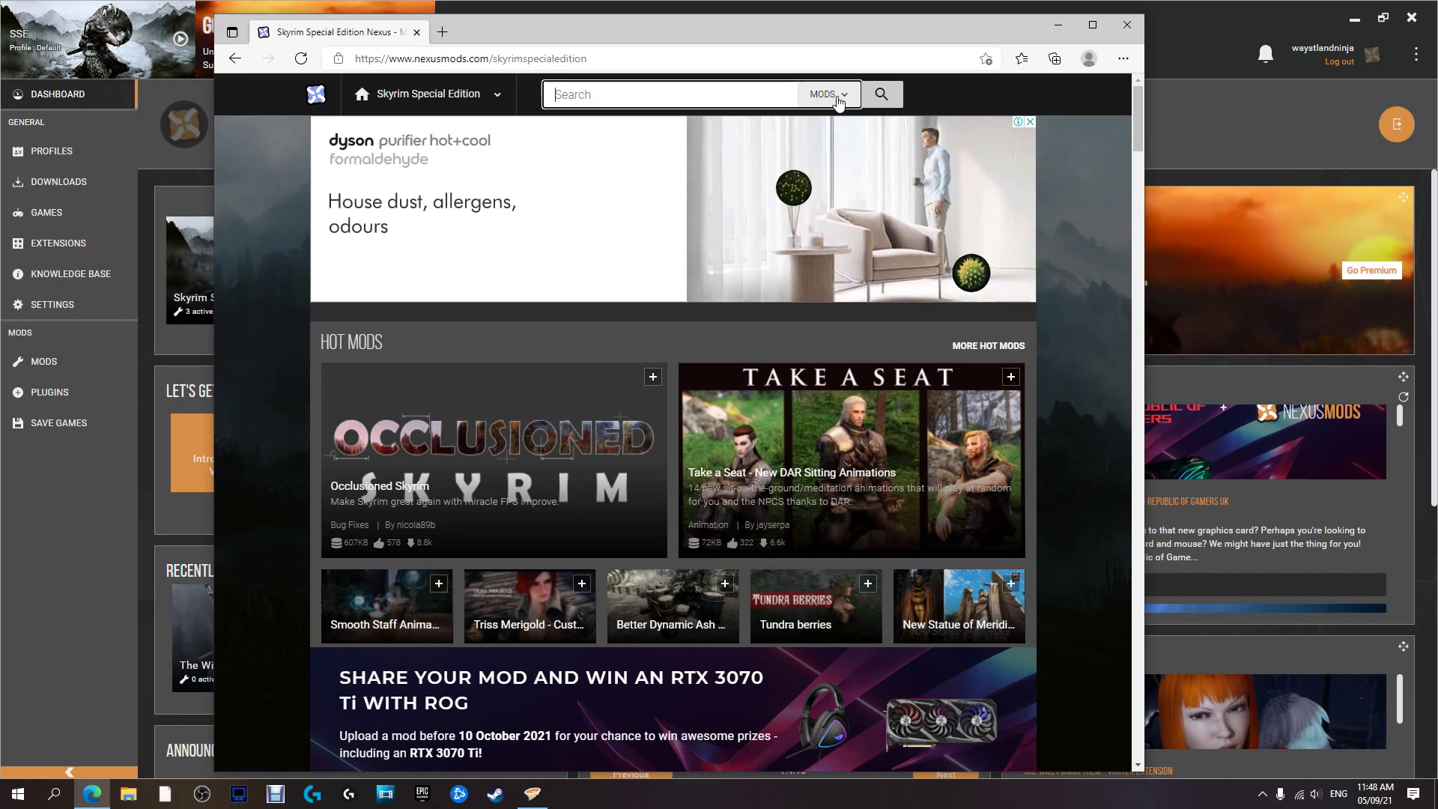
- Search the site for 'Skyui' and open the SkyUI quicksearch result
text(S)
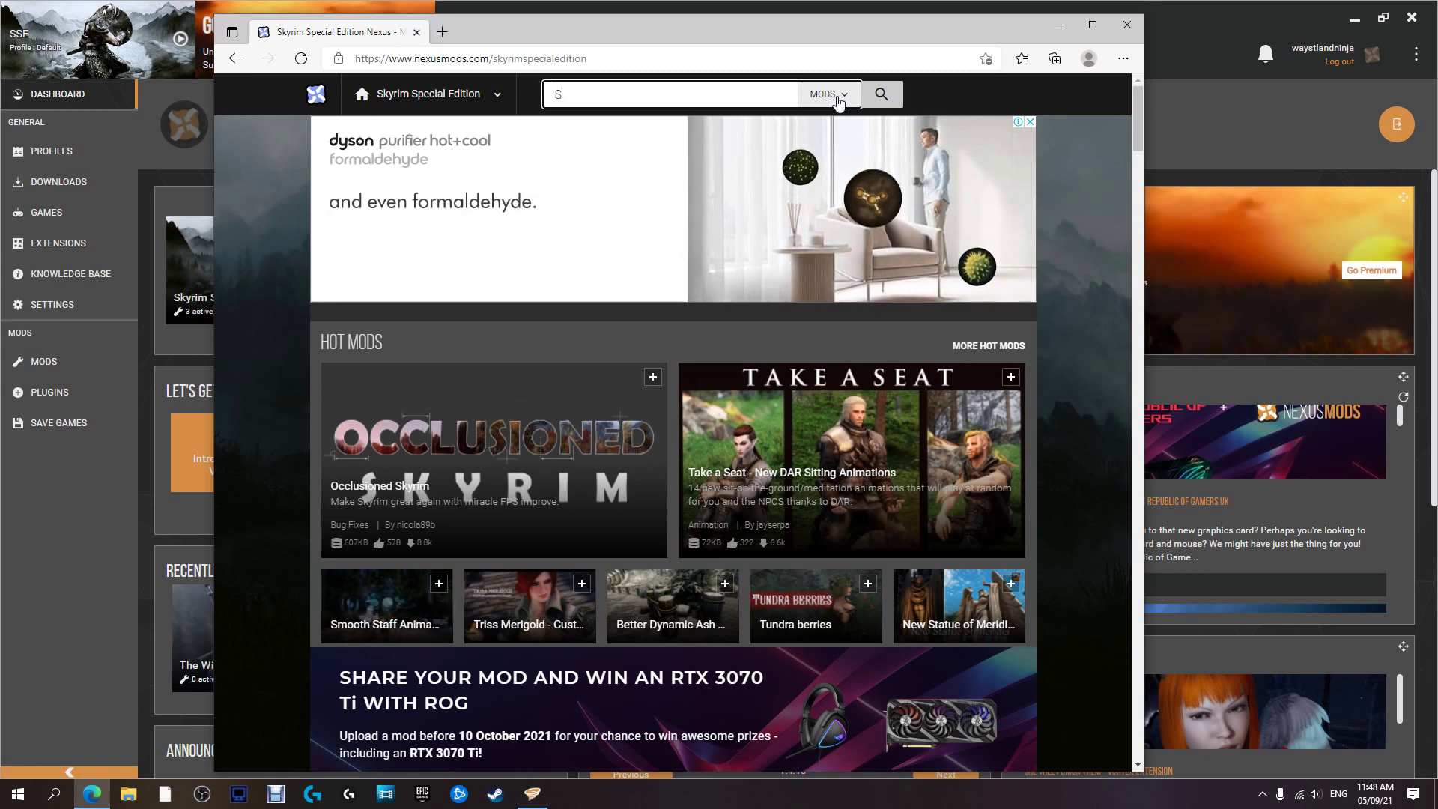
text(kyui)
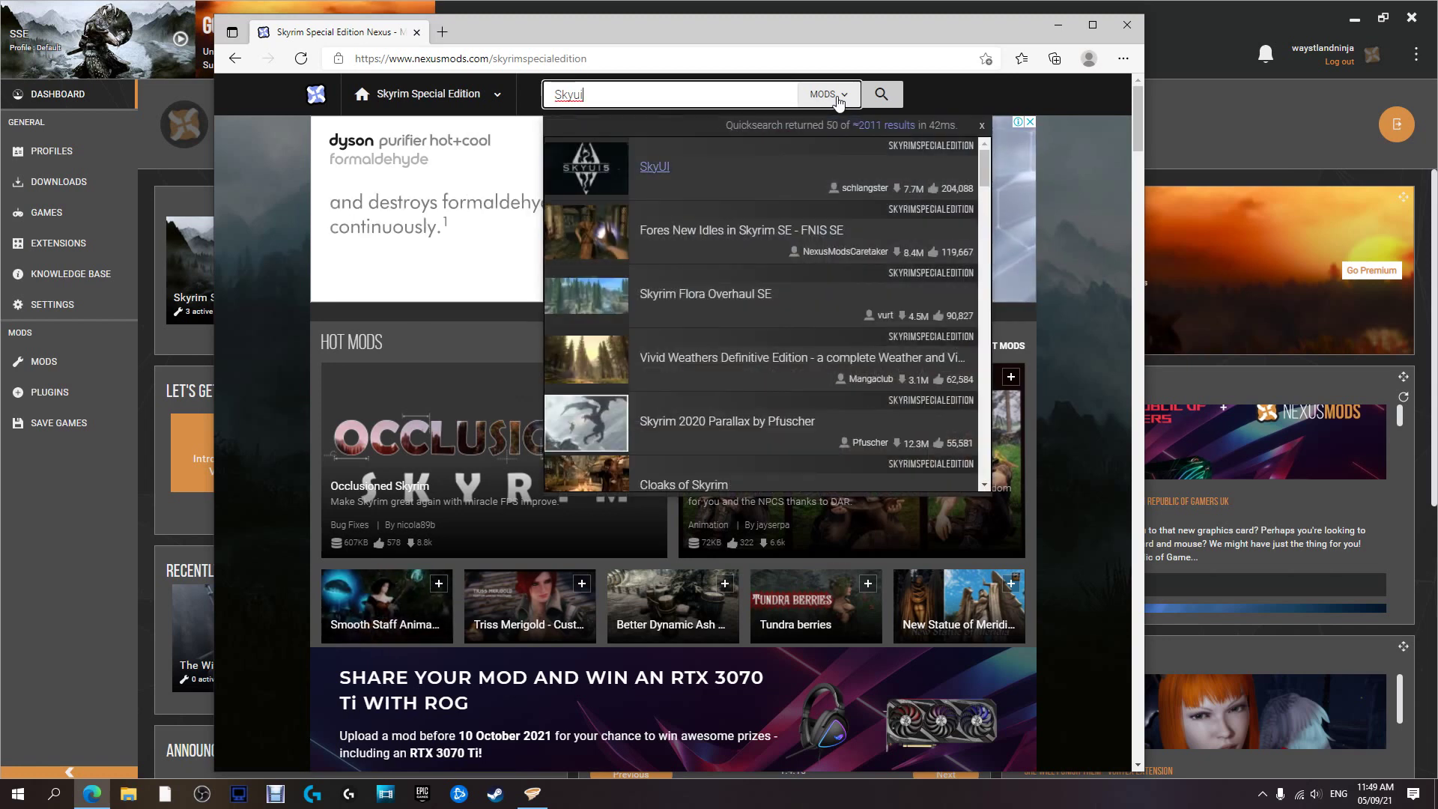
click(665, 169)
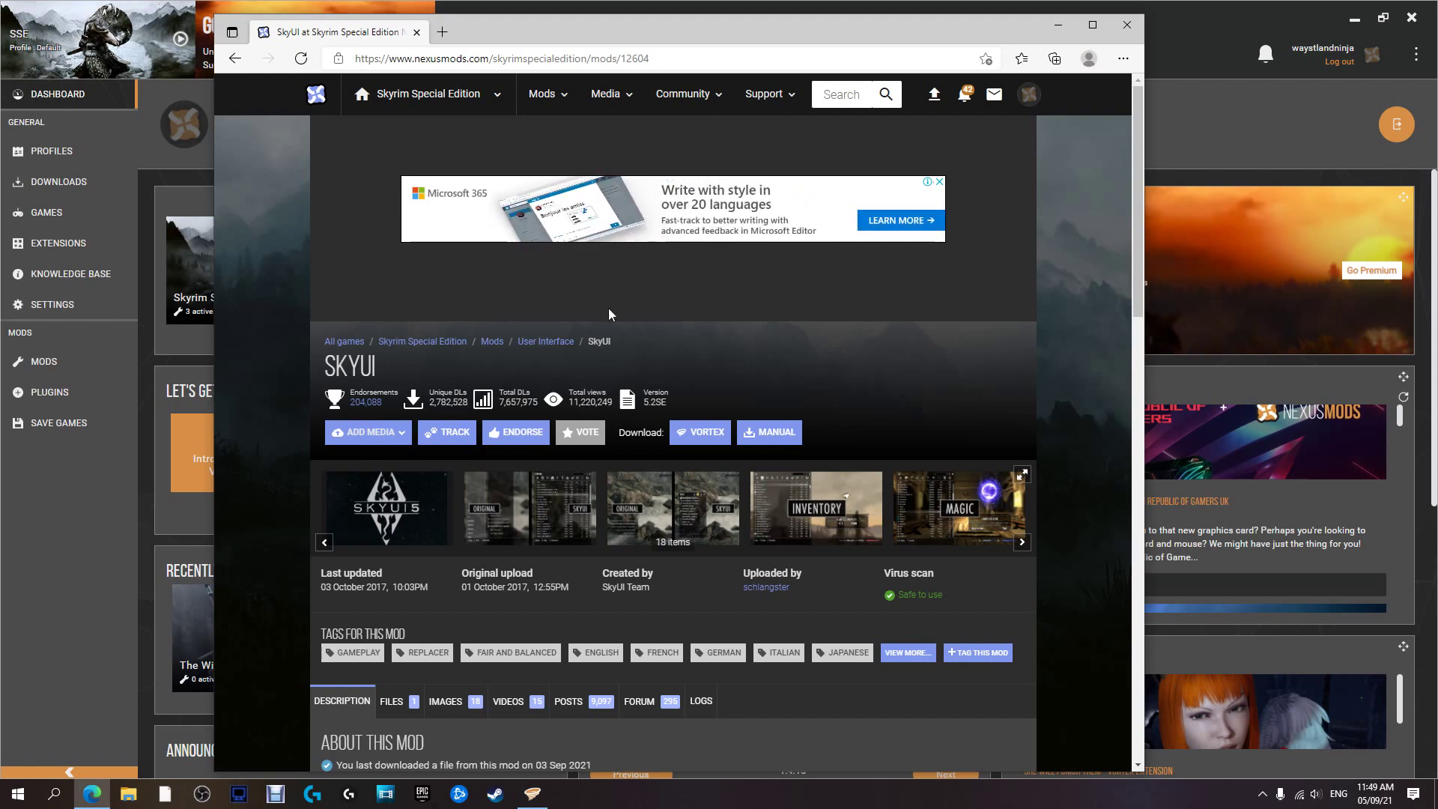
- Expand SkyUI 5.2SE's Requirements panel to see its off-site SKSE64 requirement
scroll(486, 461, down, 4)
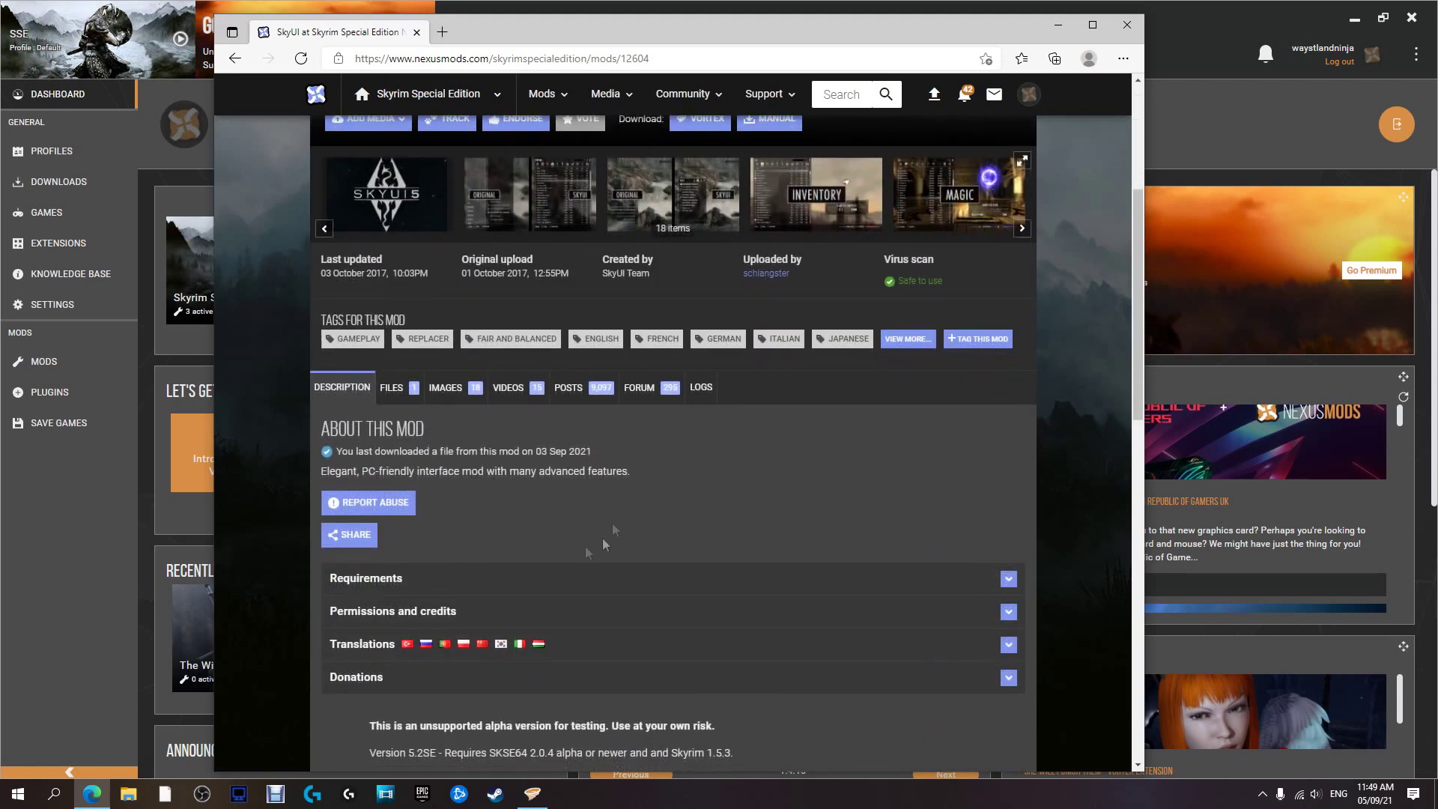
scroll(558, 487, down, 5)
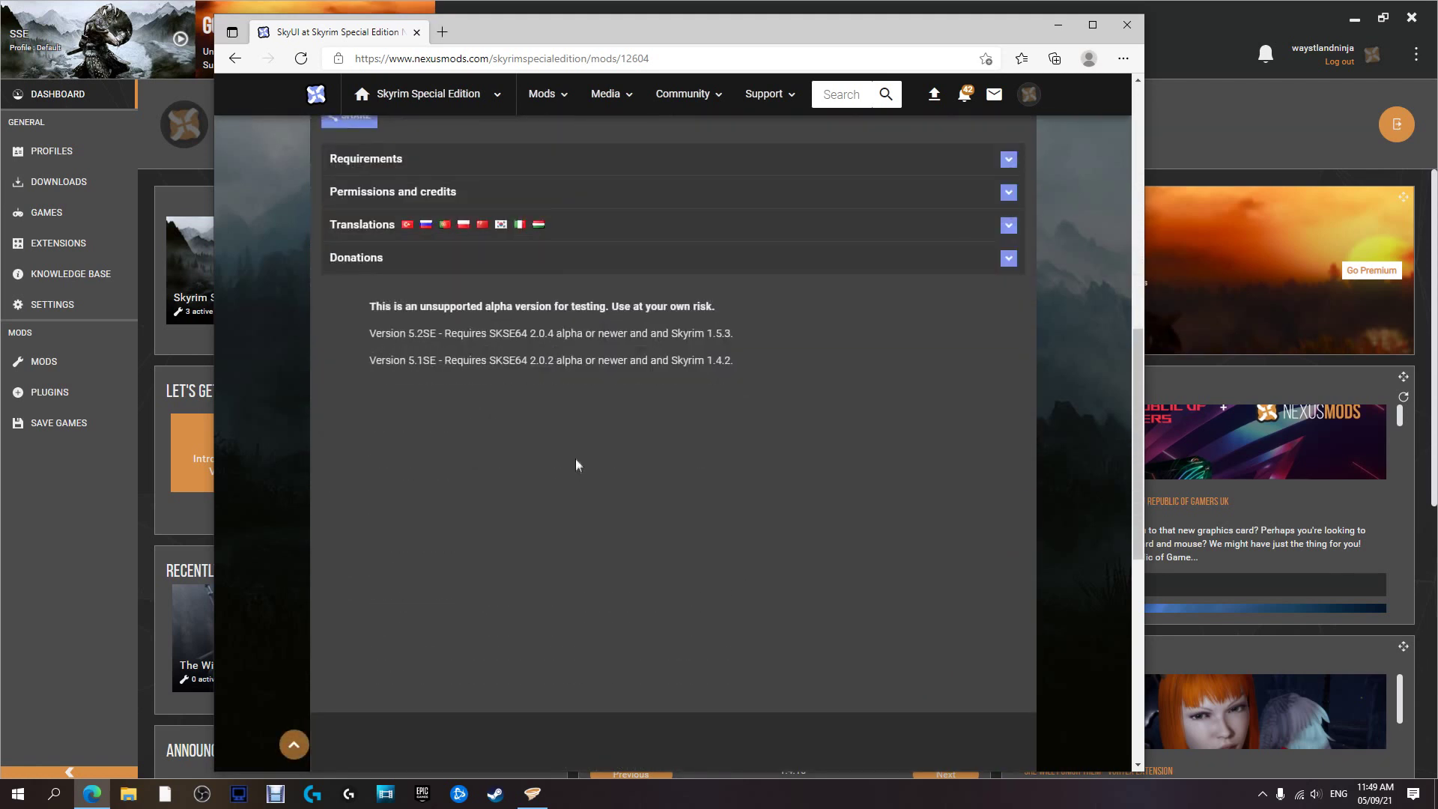
scroll(591, 423, up, 4)
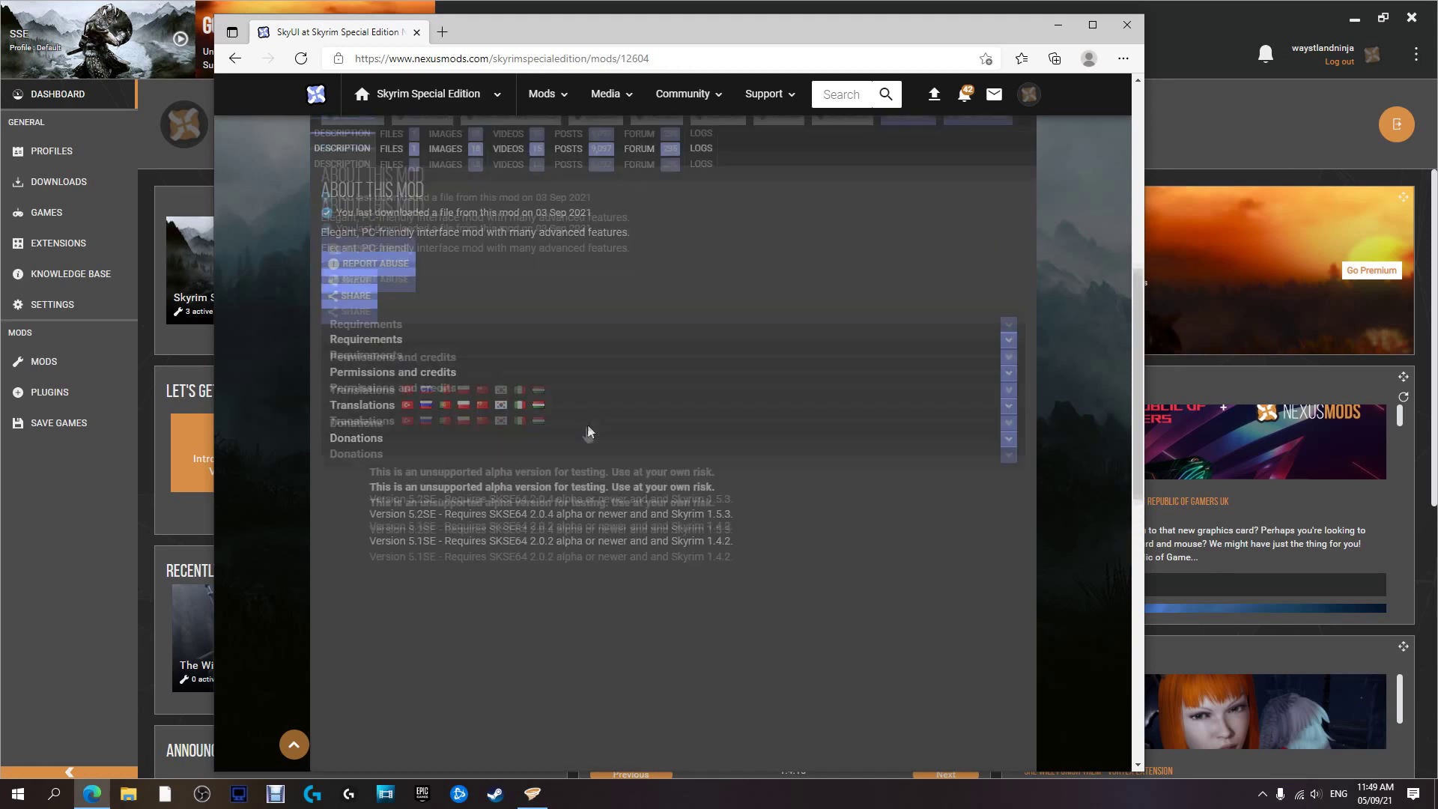
click(343, 475)
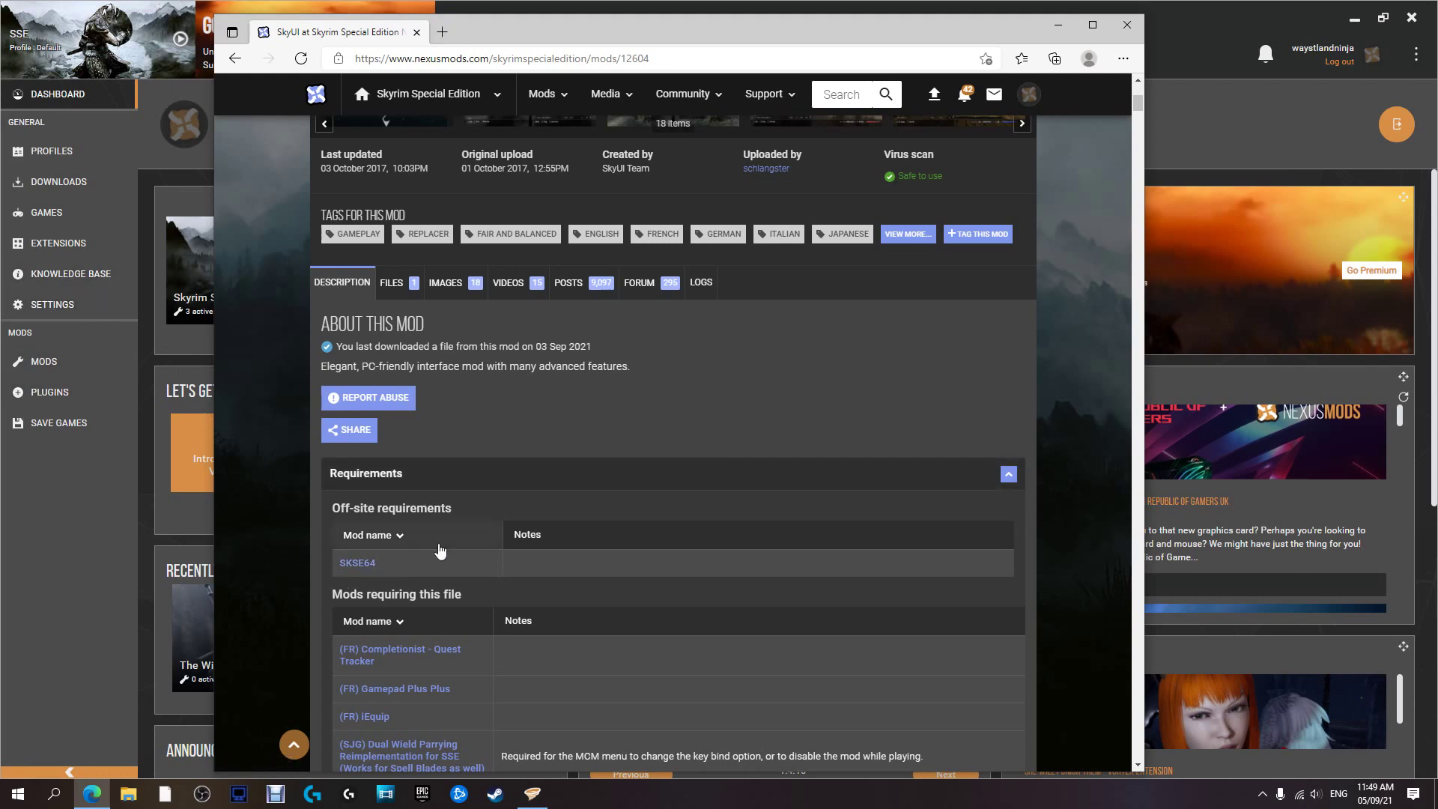
scroll(430, 558, up, 3)
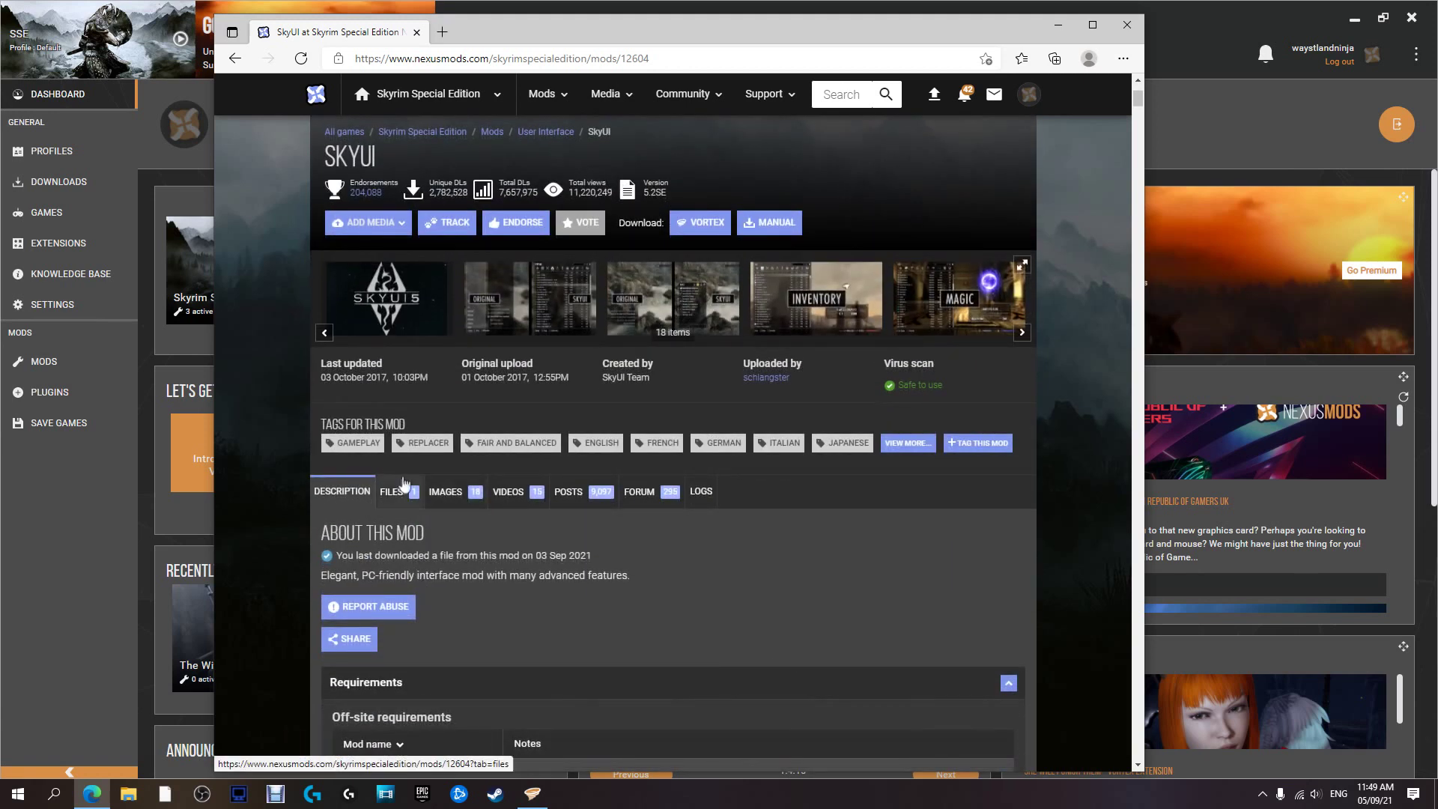
- Get the SkyUI_5_2_SE main file as a free slow mod-manager download, accepting the SKSE64 warning
click(392, 495)
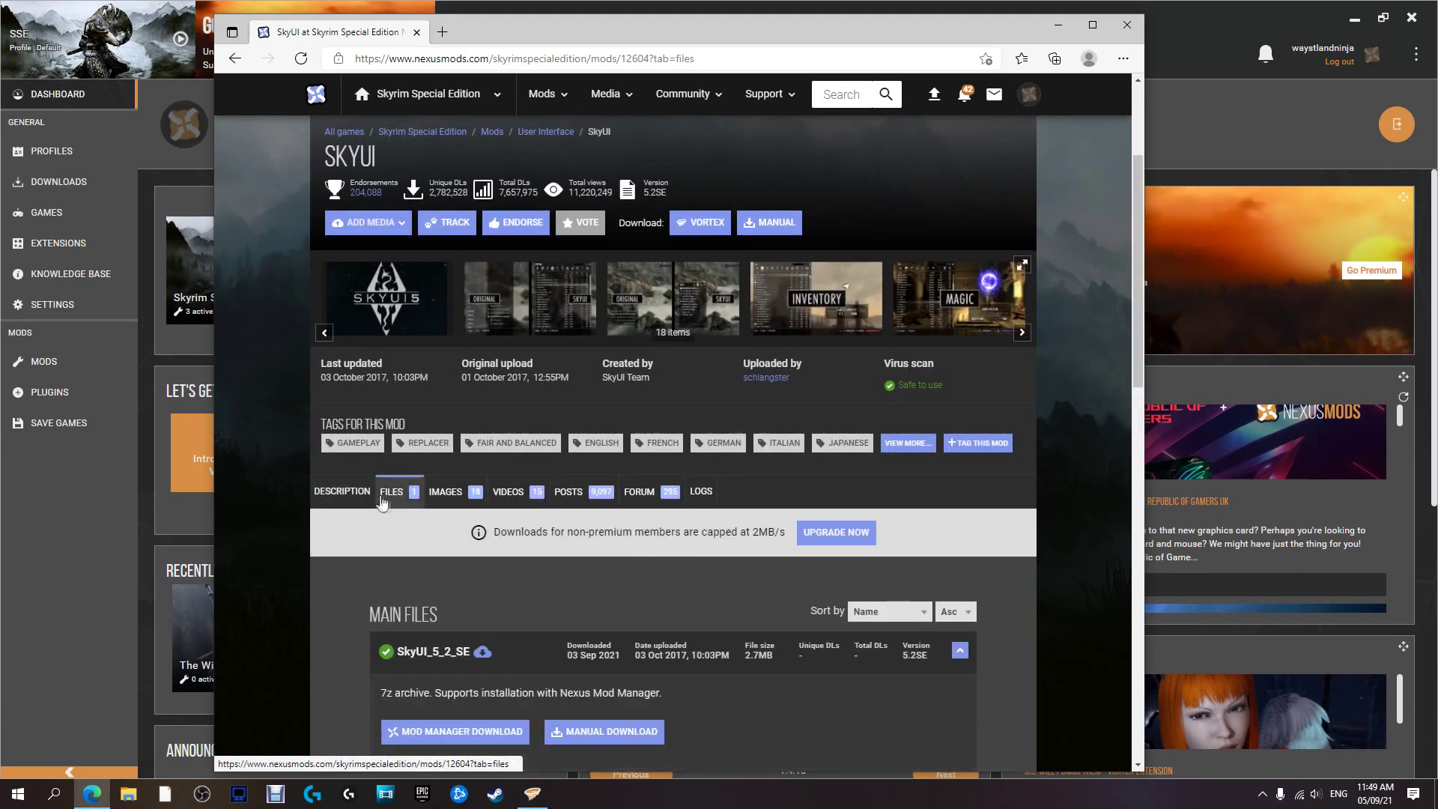
scroll(380, 501, down, 1)
scroll(381, 502, down, 1)
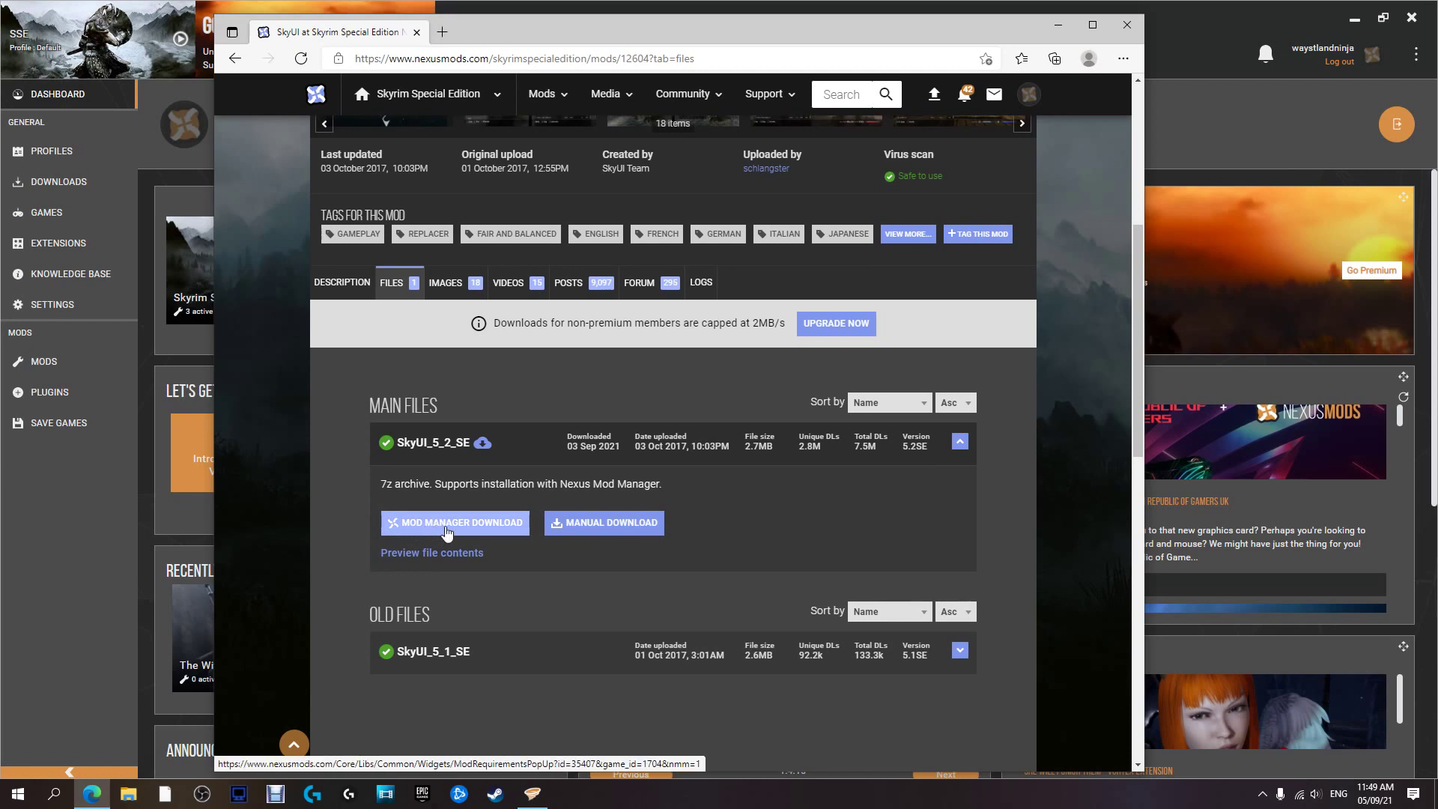
click(447, 532)
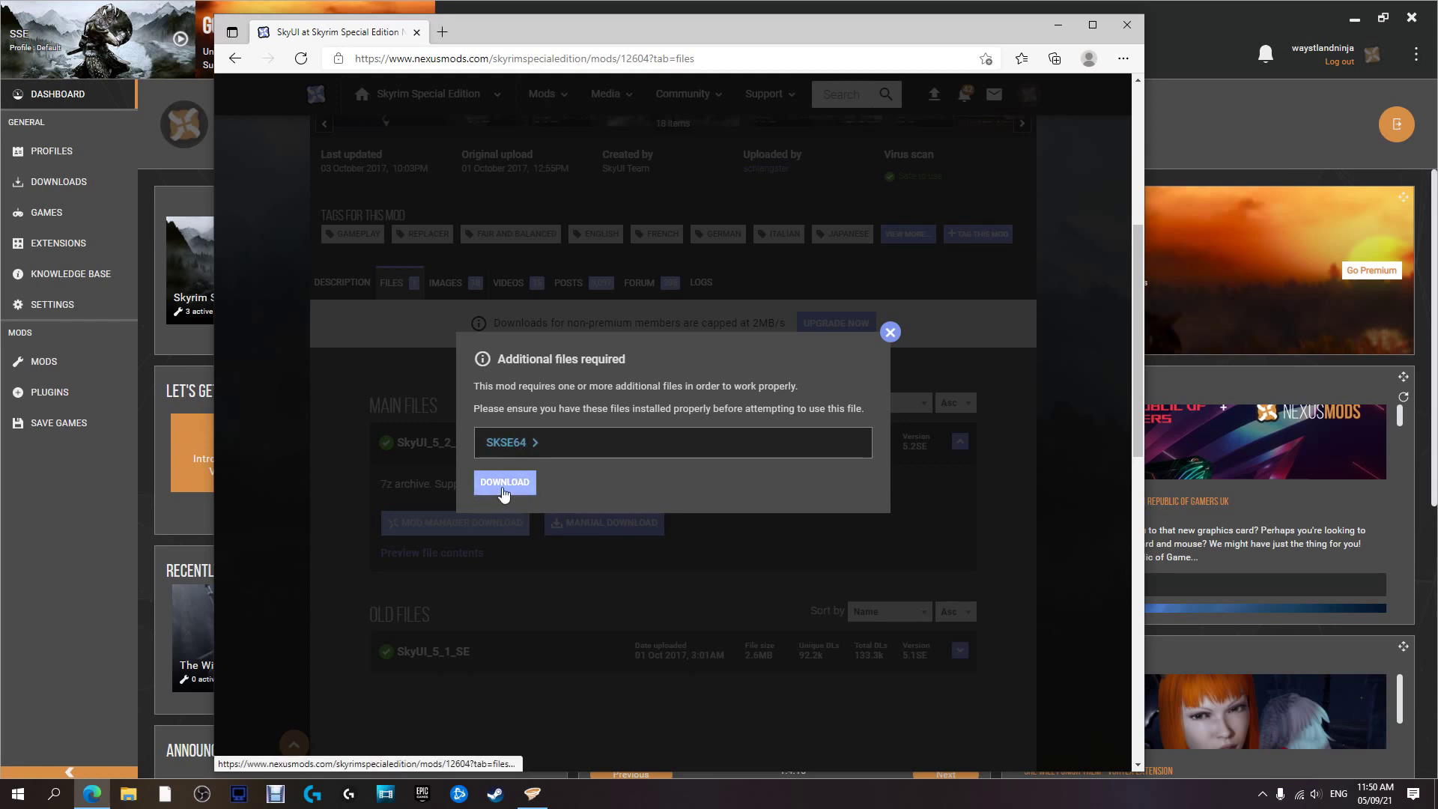
click(503, 490)
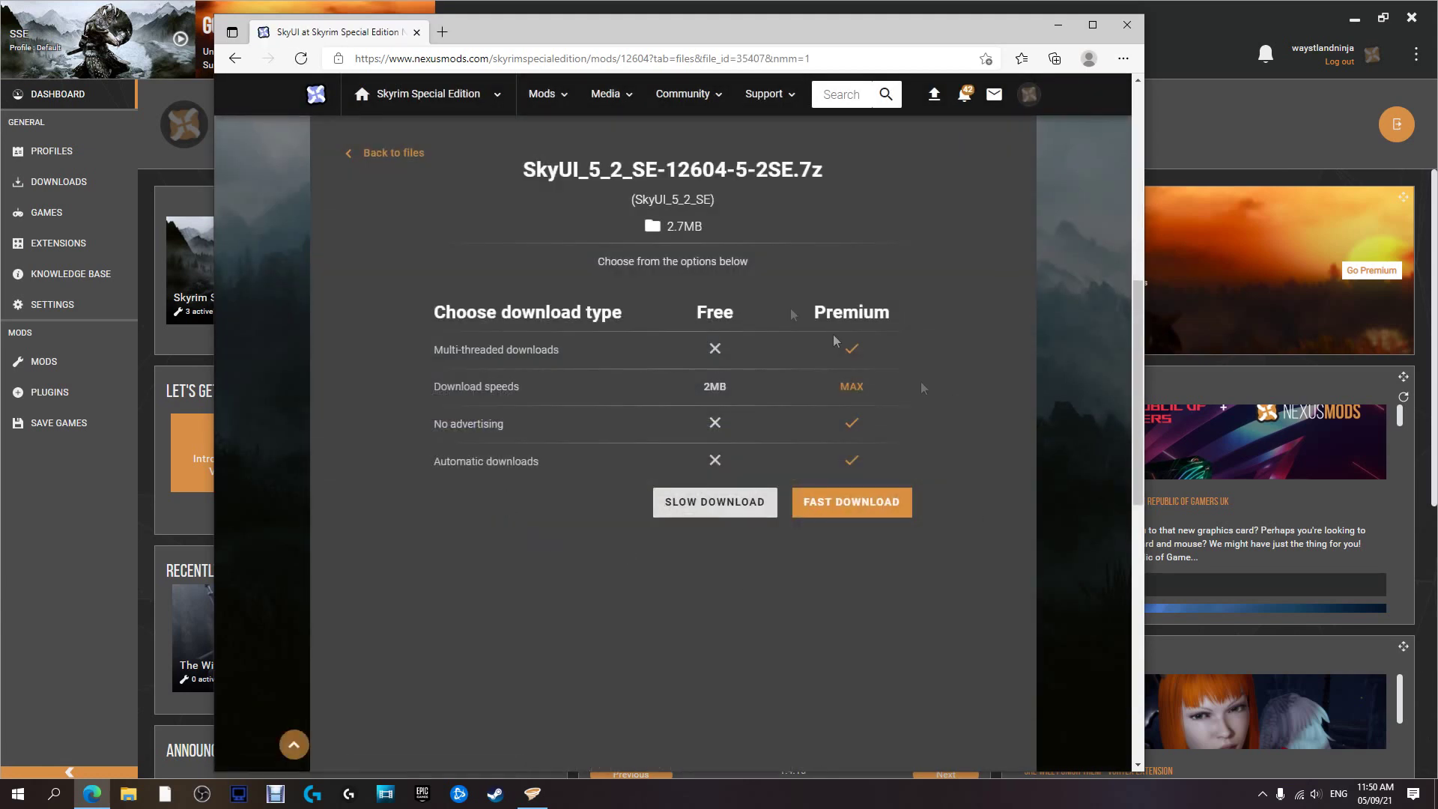
click(710, 515)
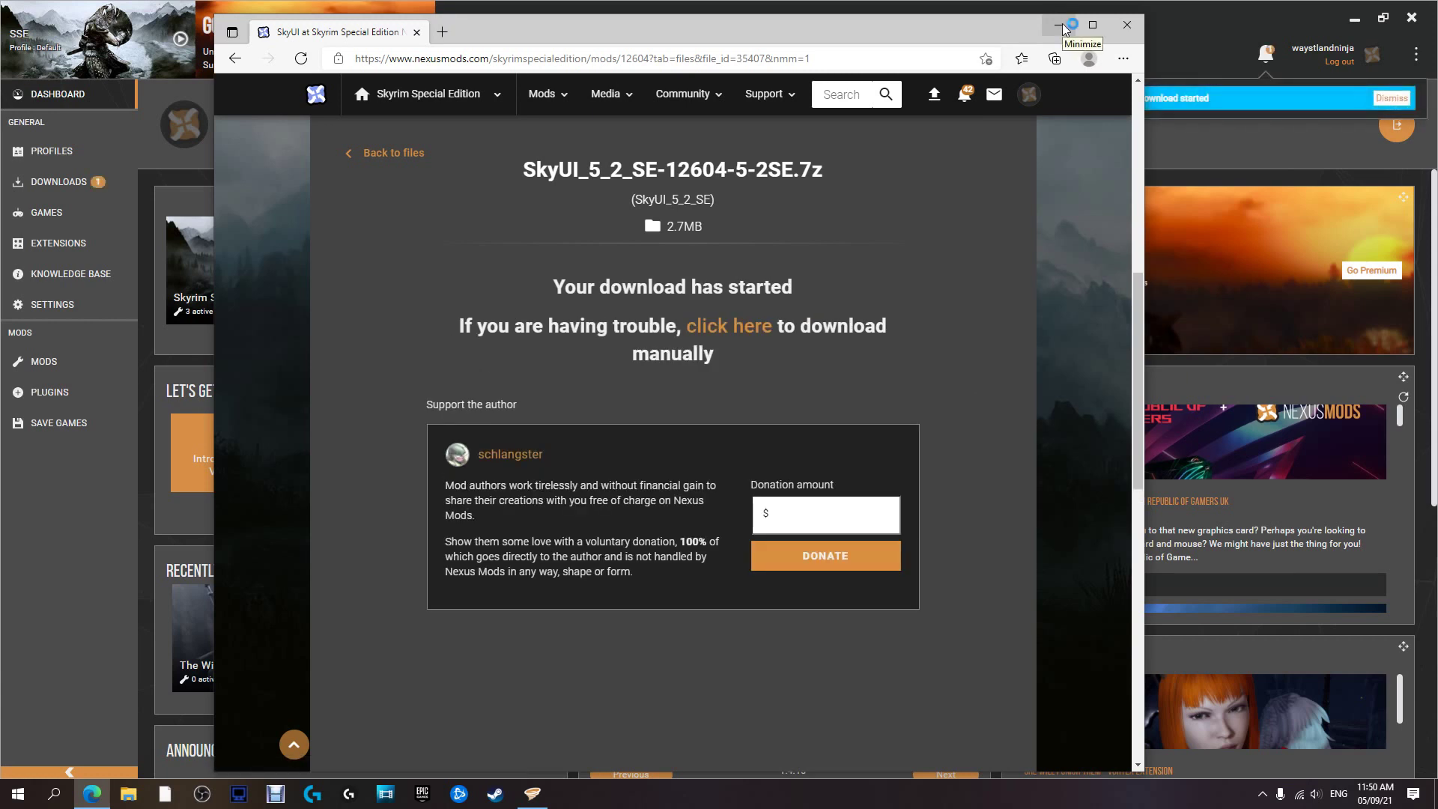
click(1064, 29)
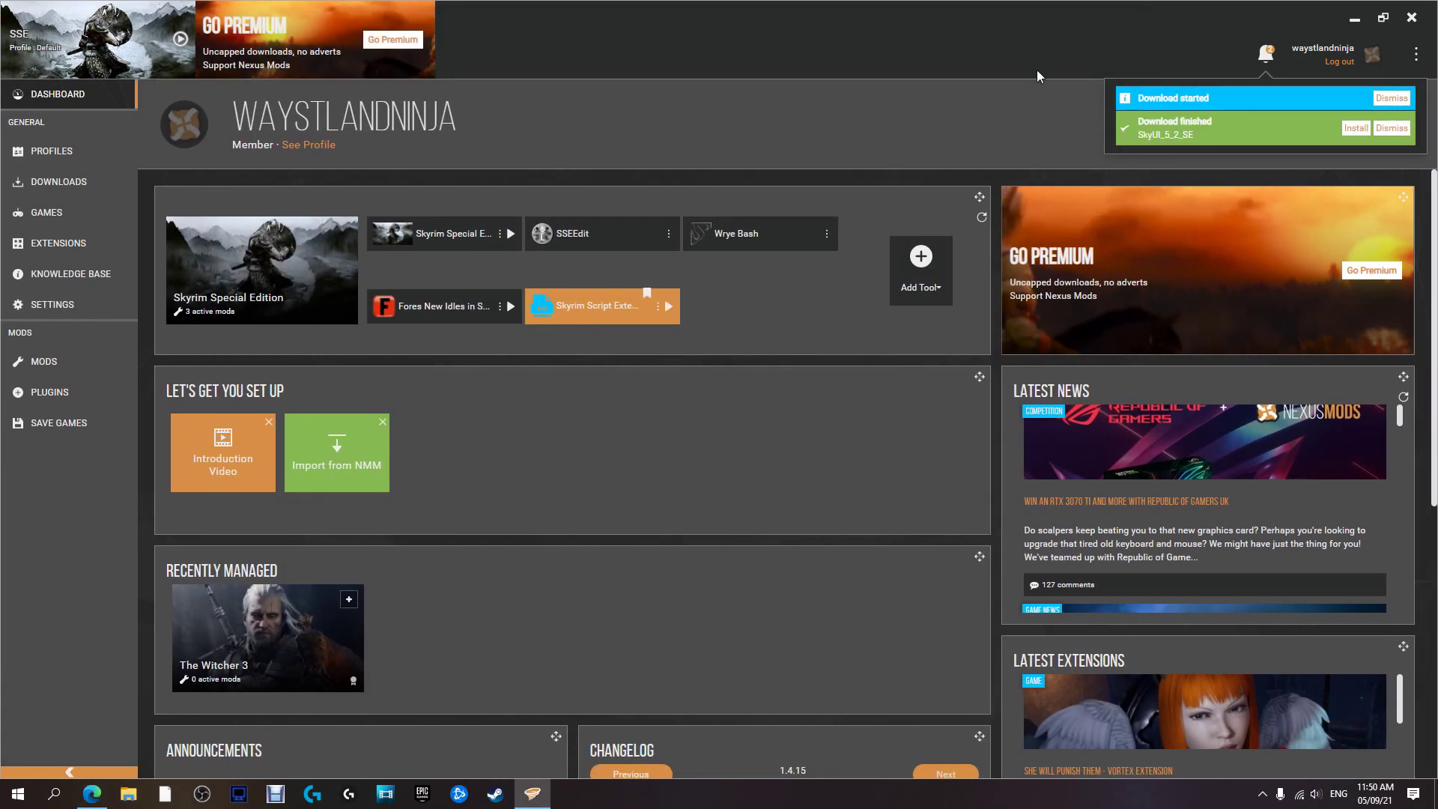
- Install SkyUI_5_2_SE from Vortex's Mods list and switch it from Disabled to Enabled
click(44, 362)
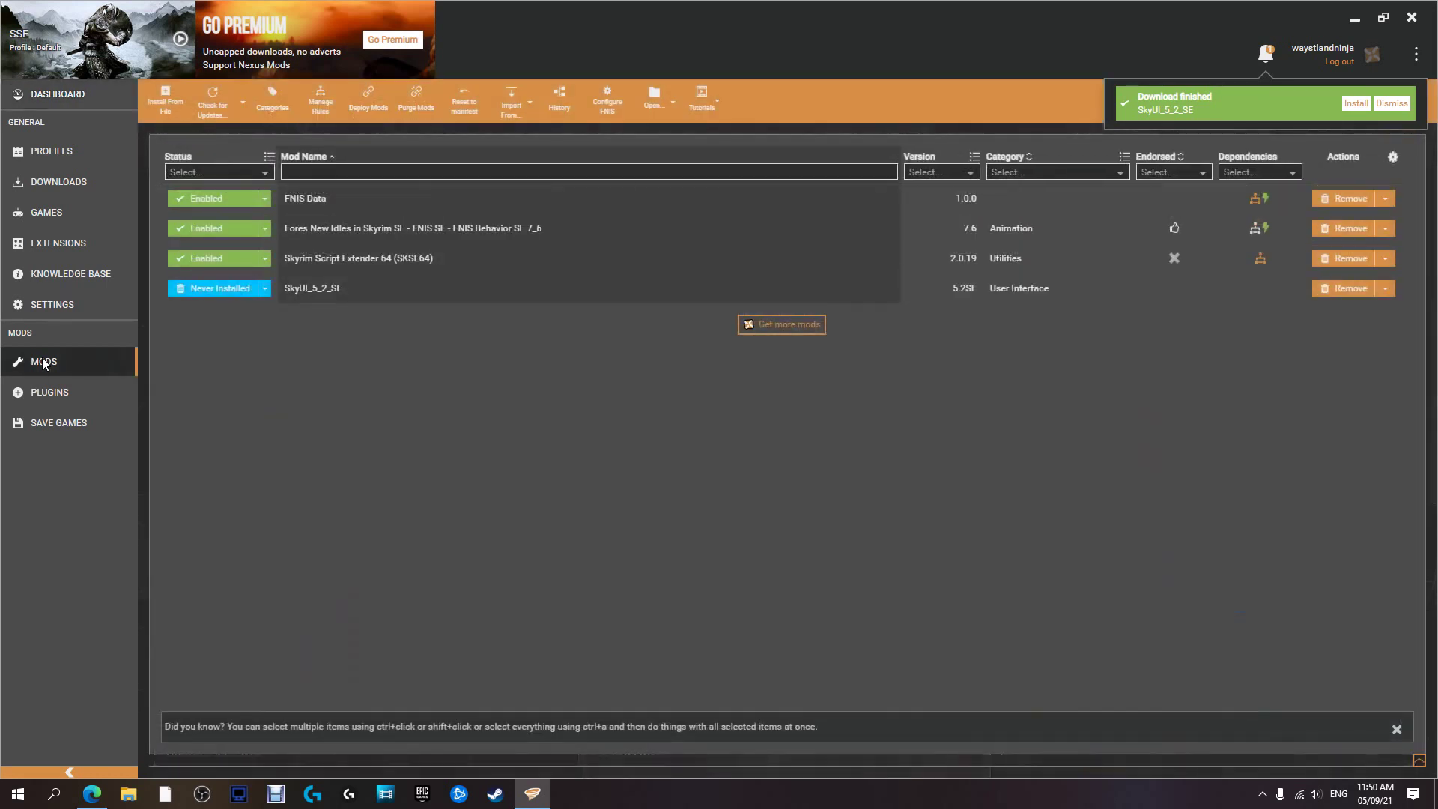
click(223, 289)
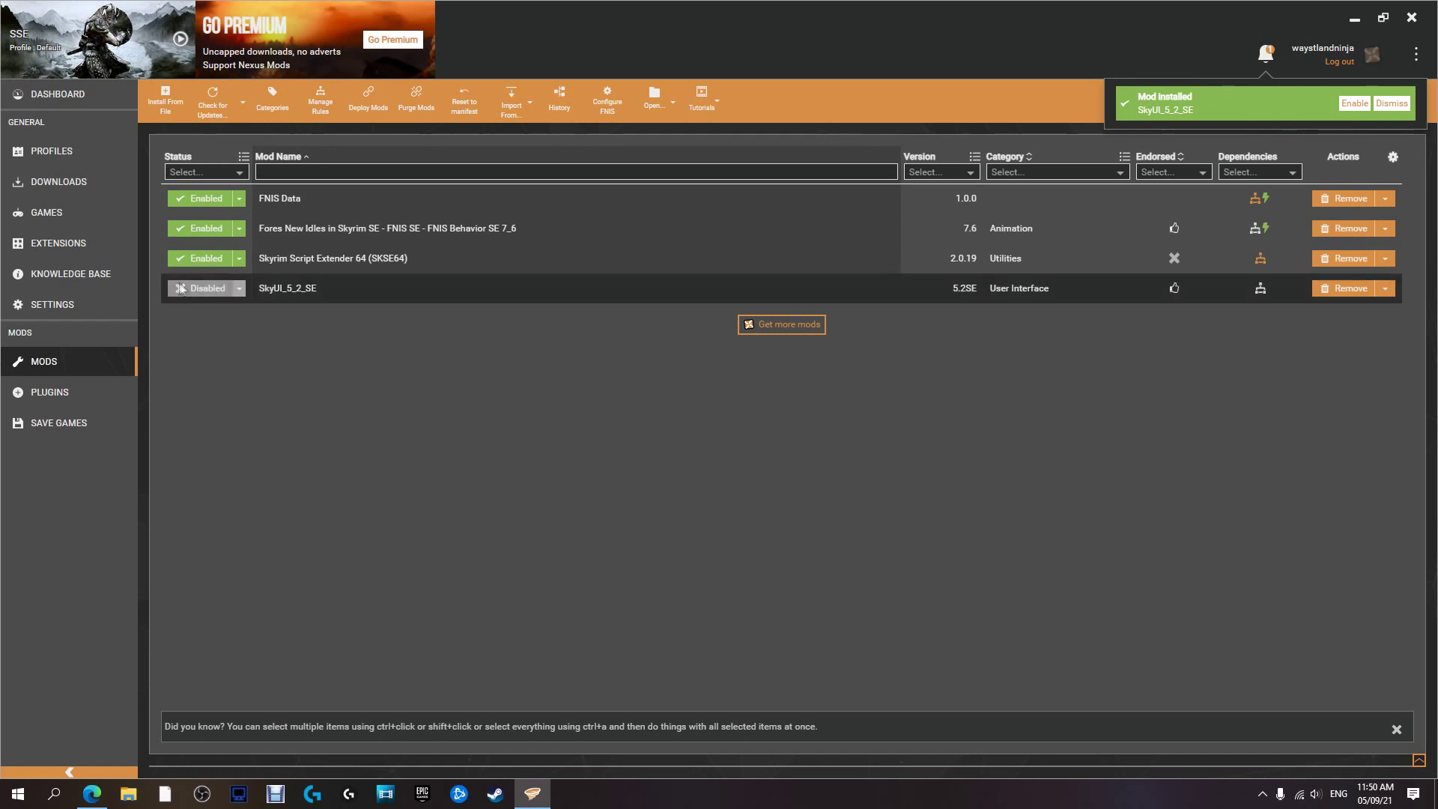
click(216, 290)
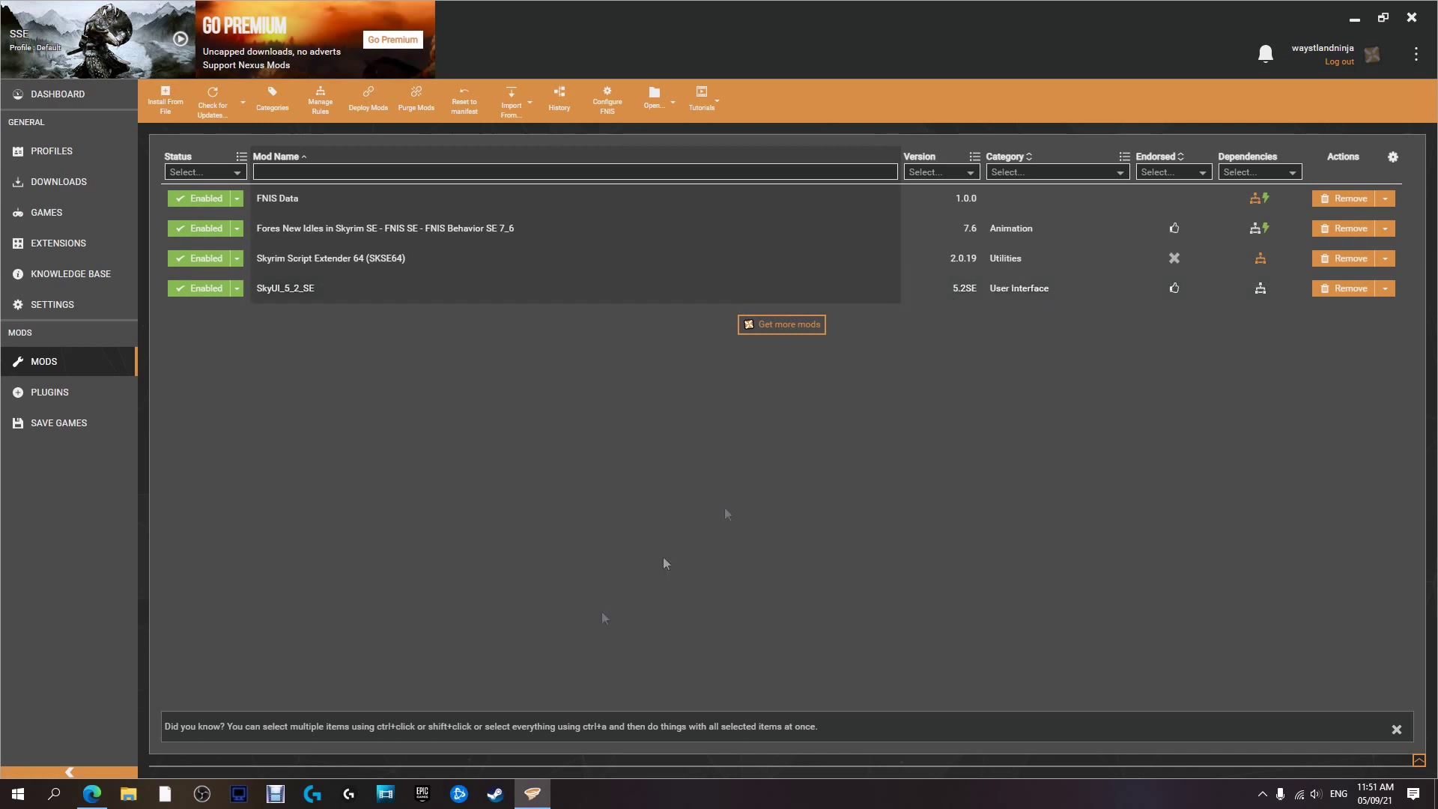
- Check the Unofficial Skyrim SE Patch requirements, then show its files with the 149.9MB 4.2.5b main file
mouse_move(92, 797)
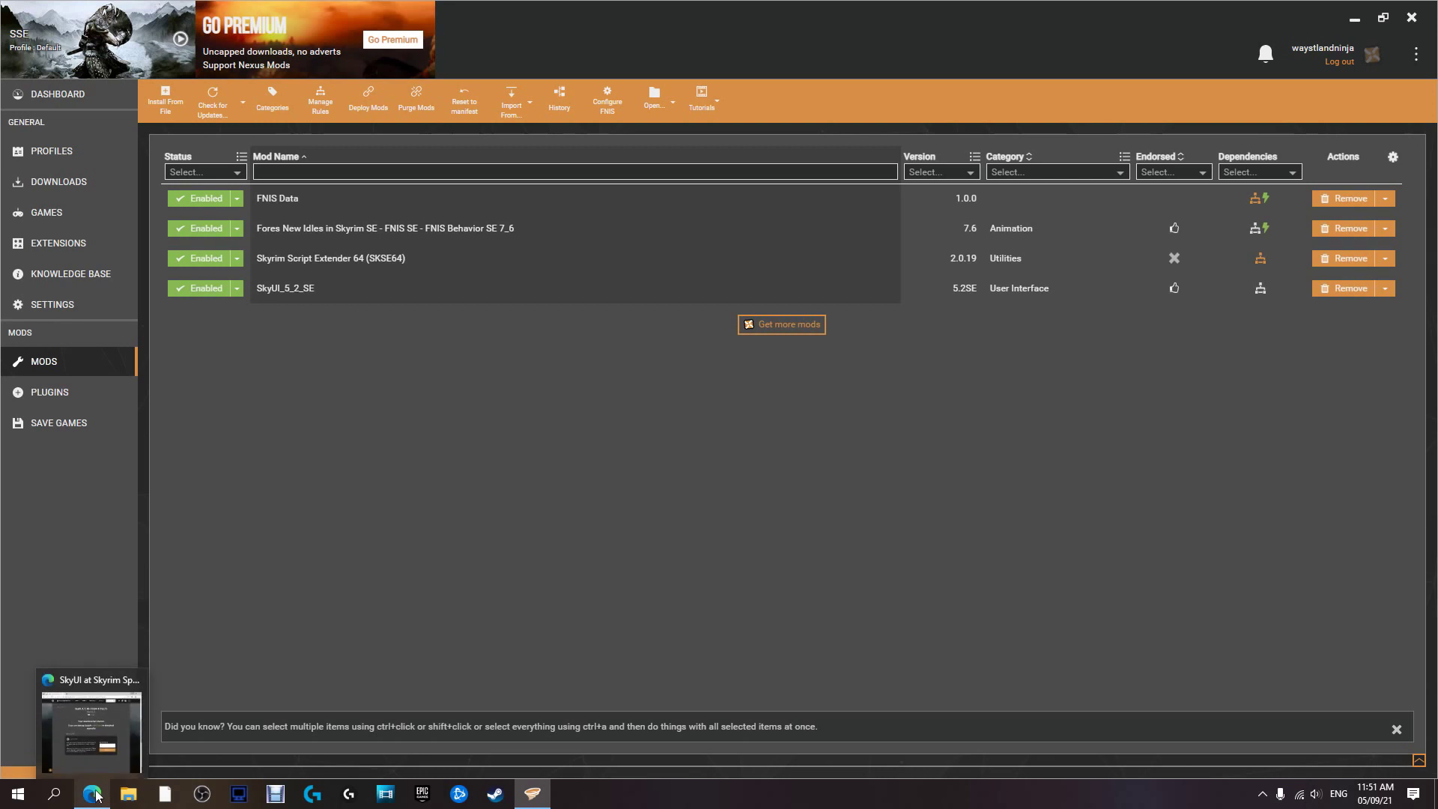
click(97, 730)
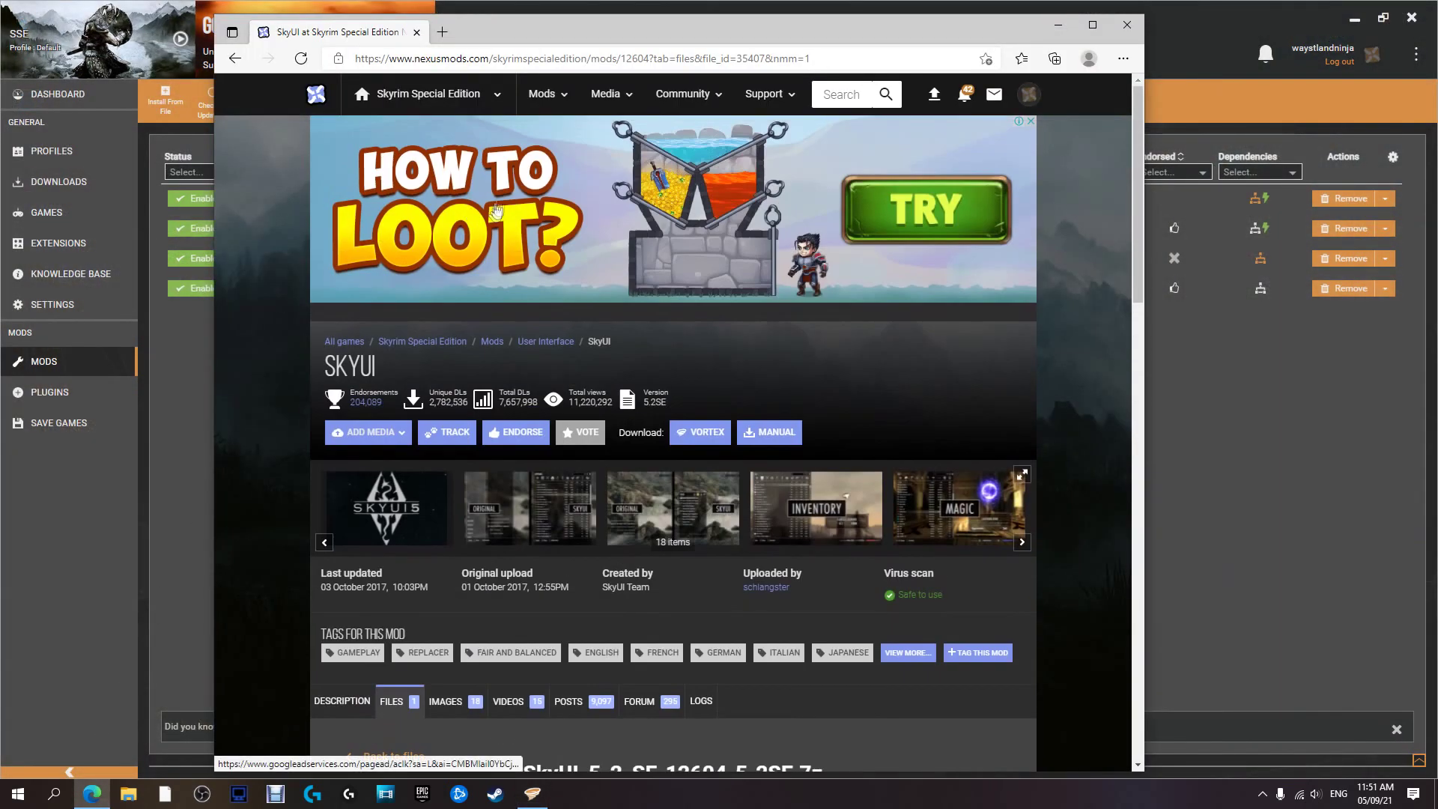
click(852, 101)
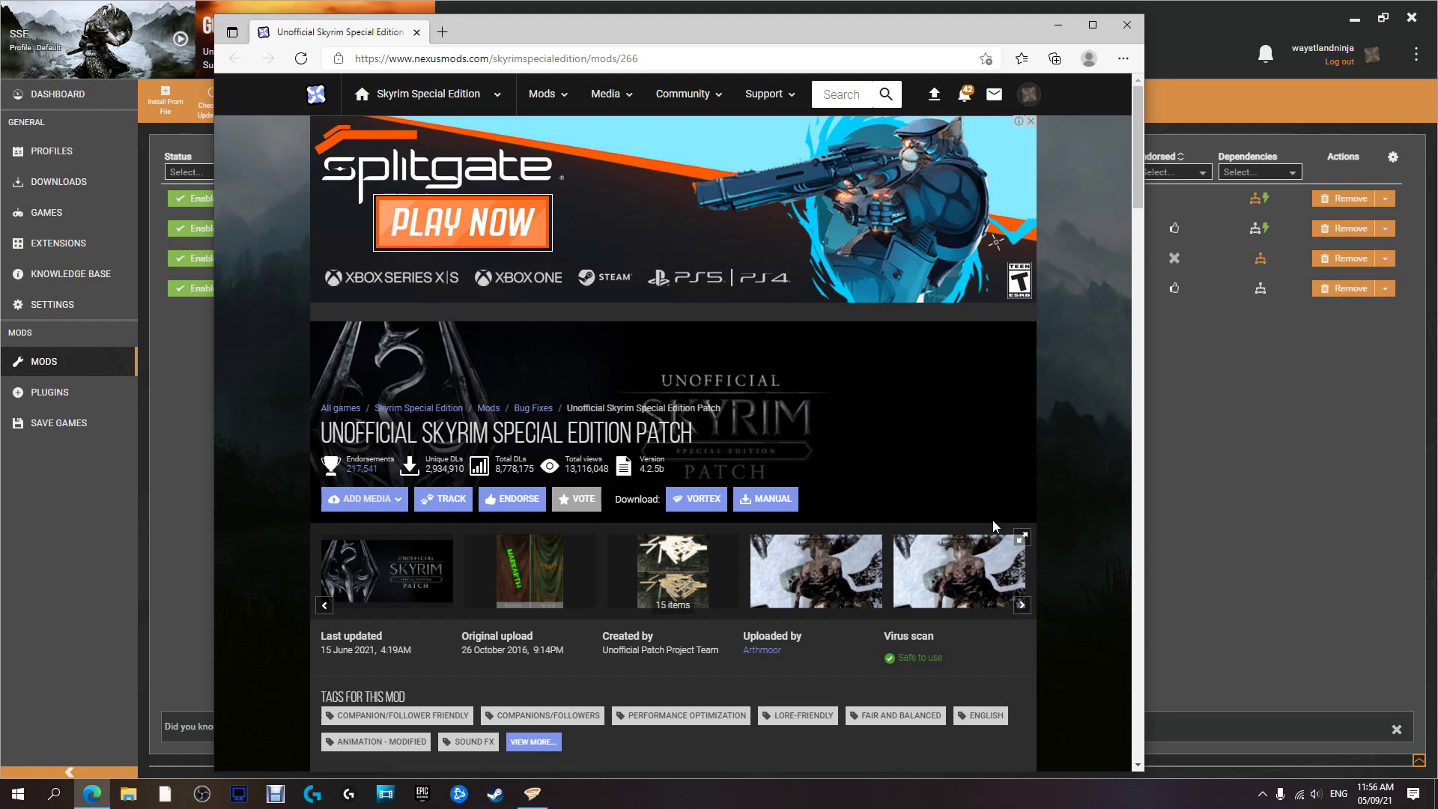
scroll(456, 443, down, 5)
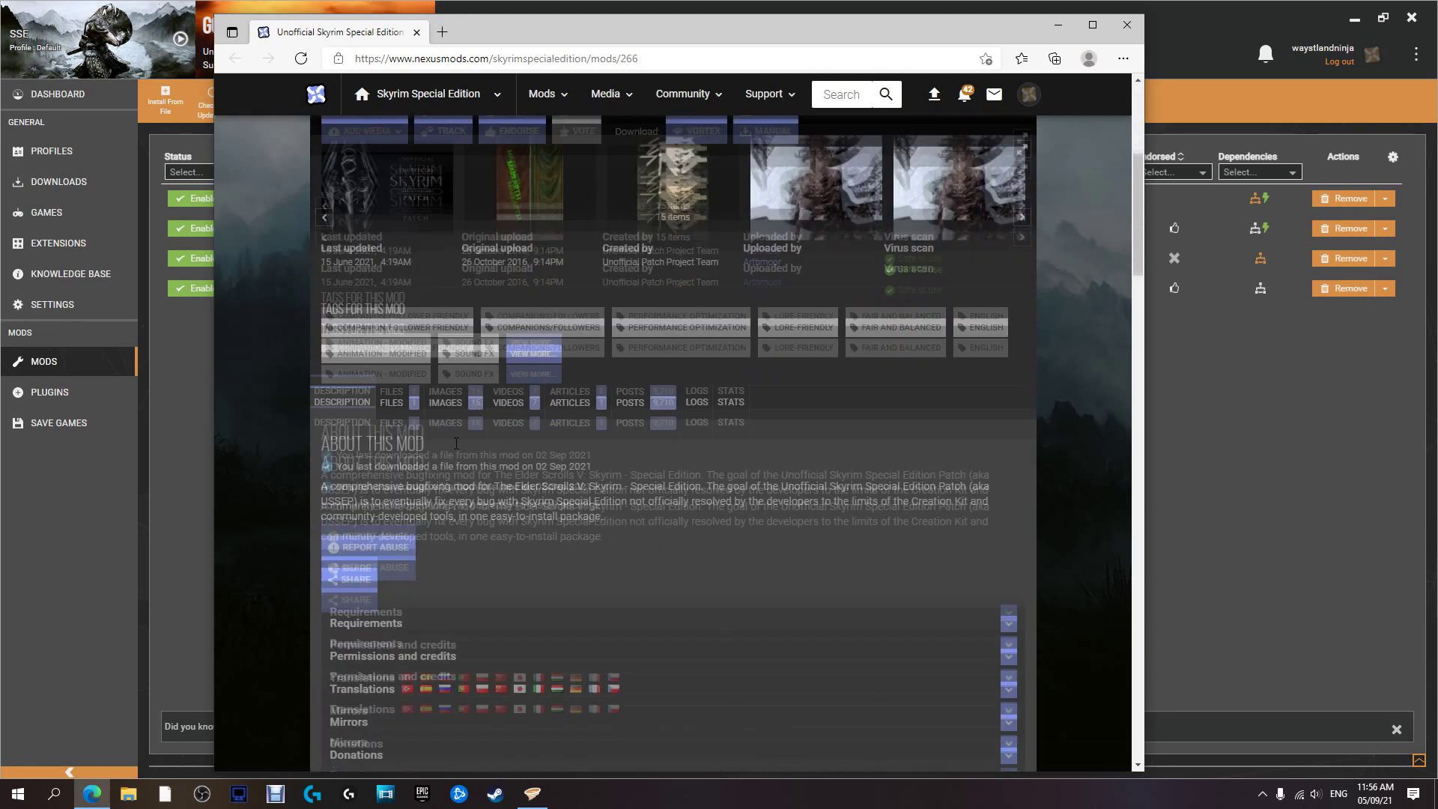
scroll(456, 442, down, 7)
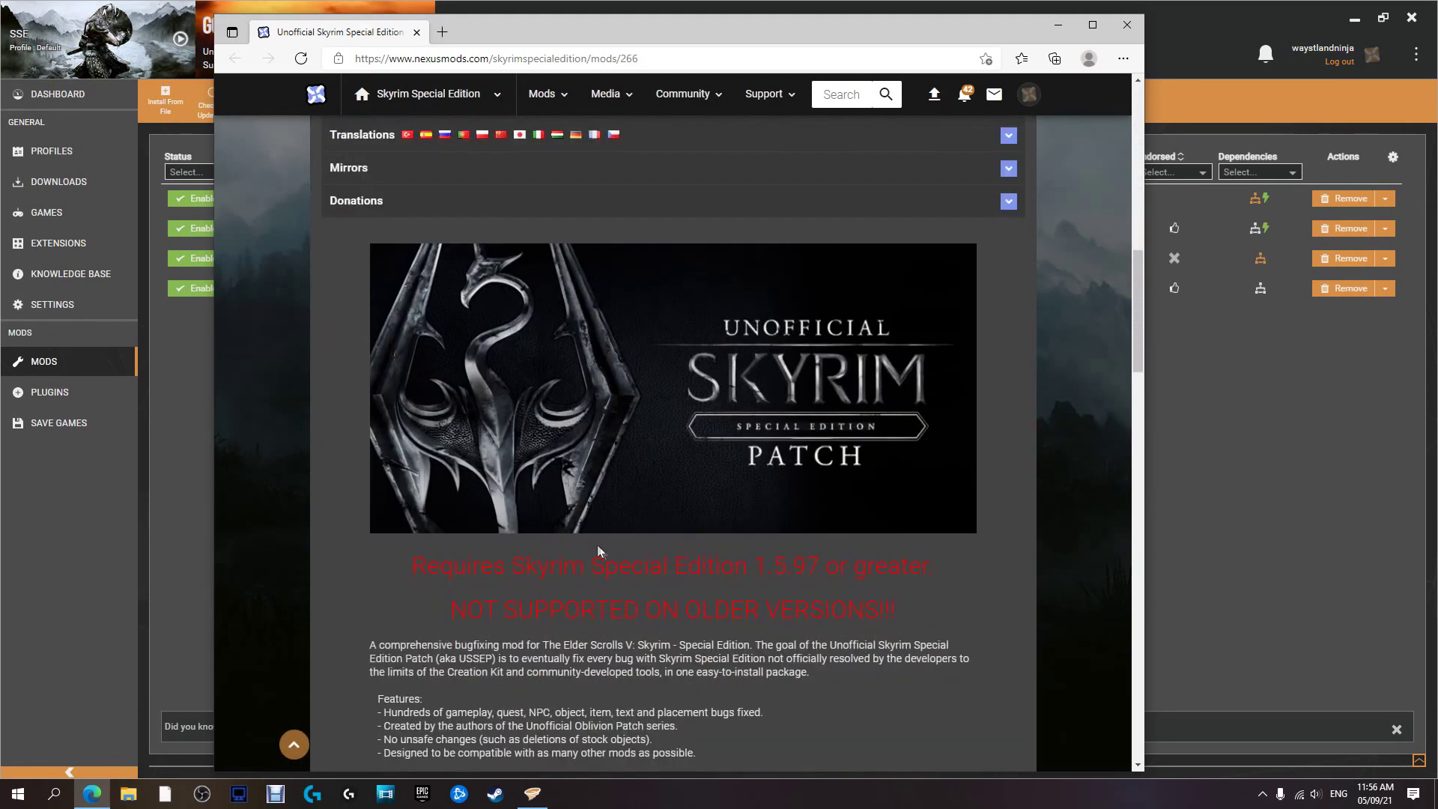
scroll(499, 477, up, 4)
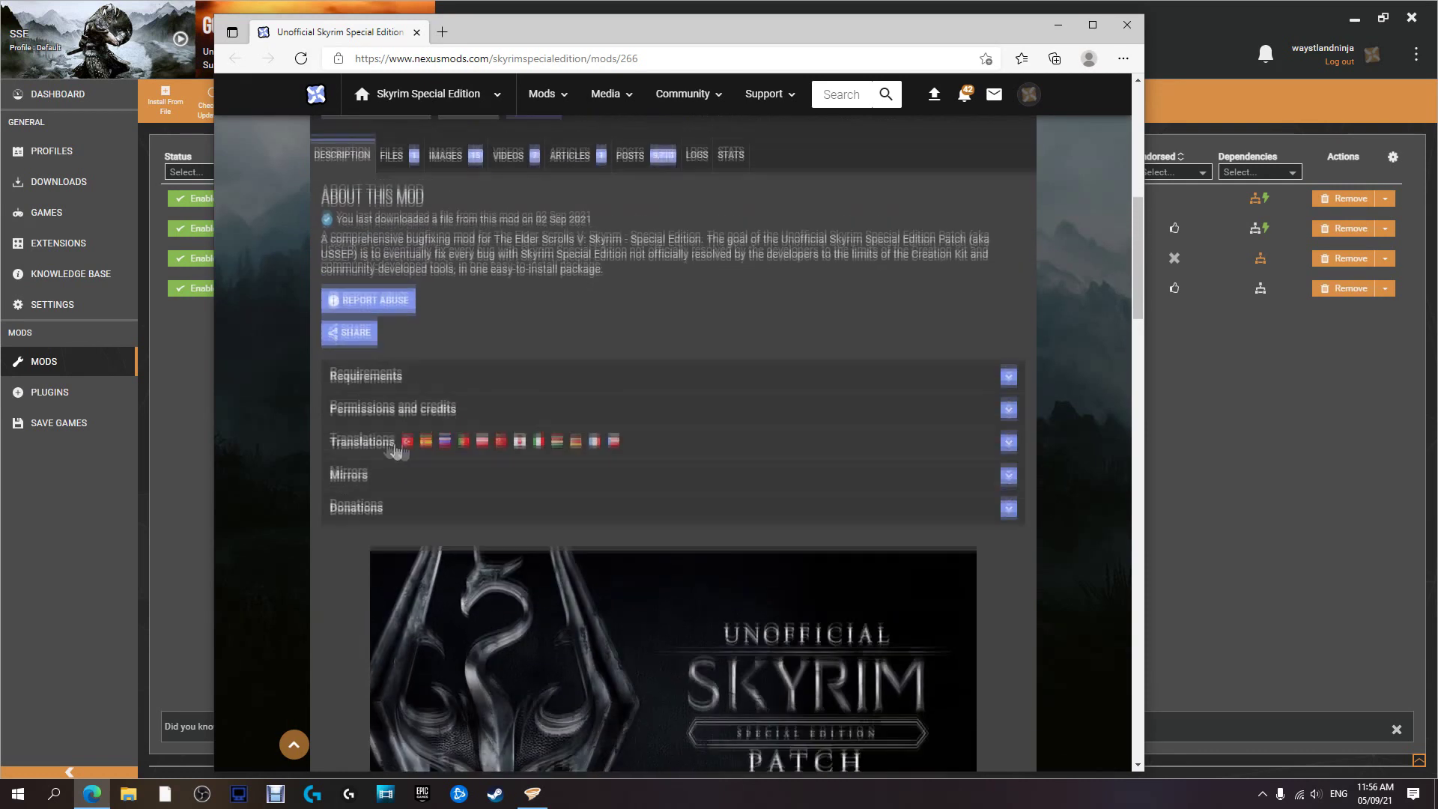
click(343, 387)
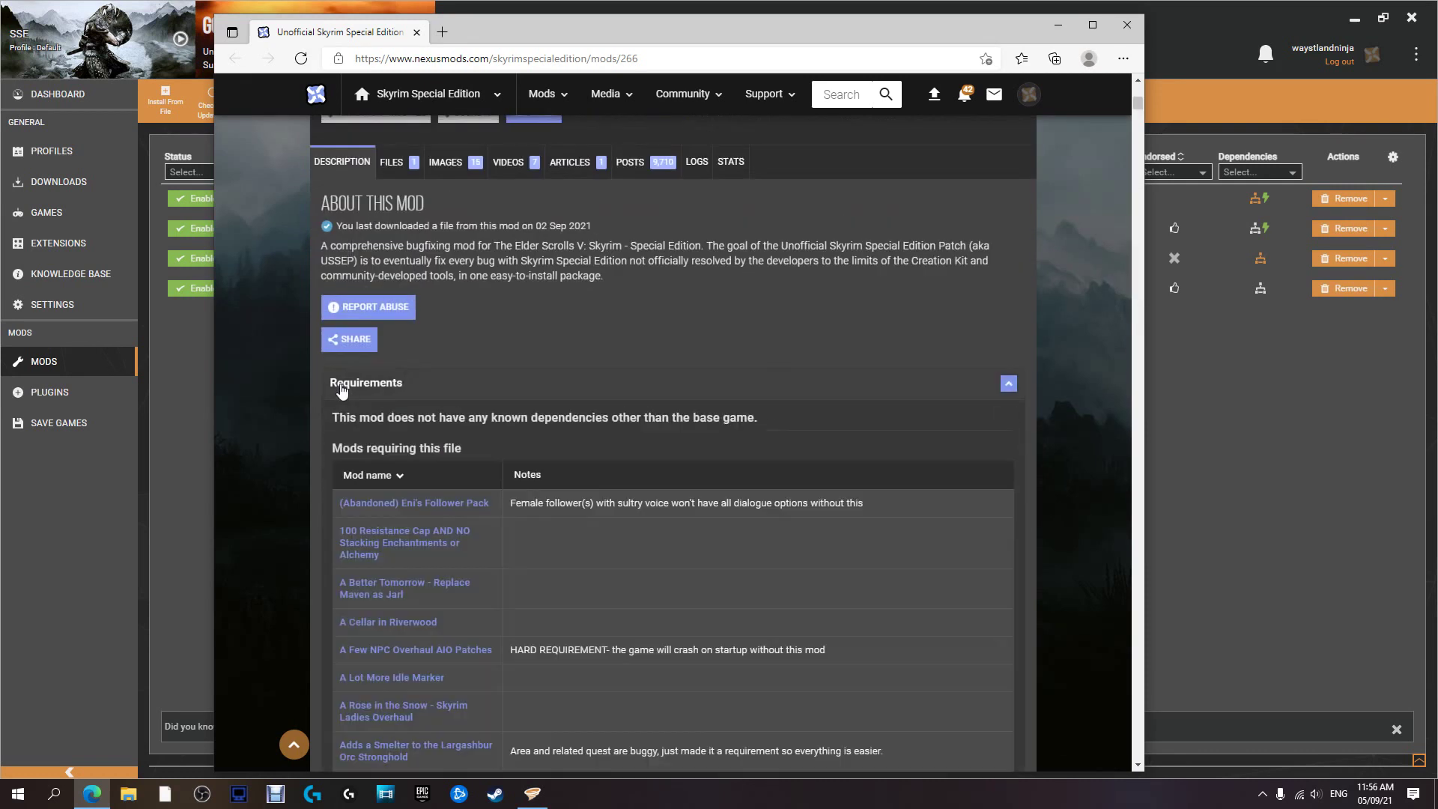
click(388, 384)
click(390, 164)
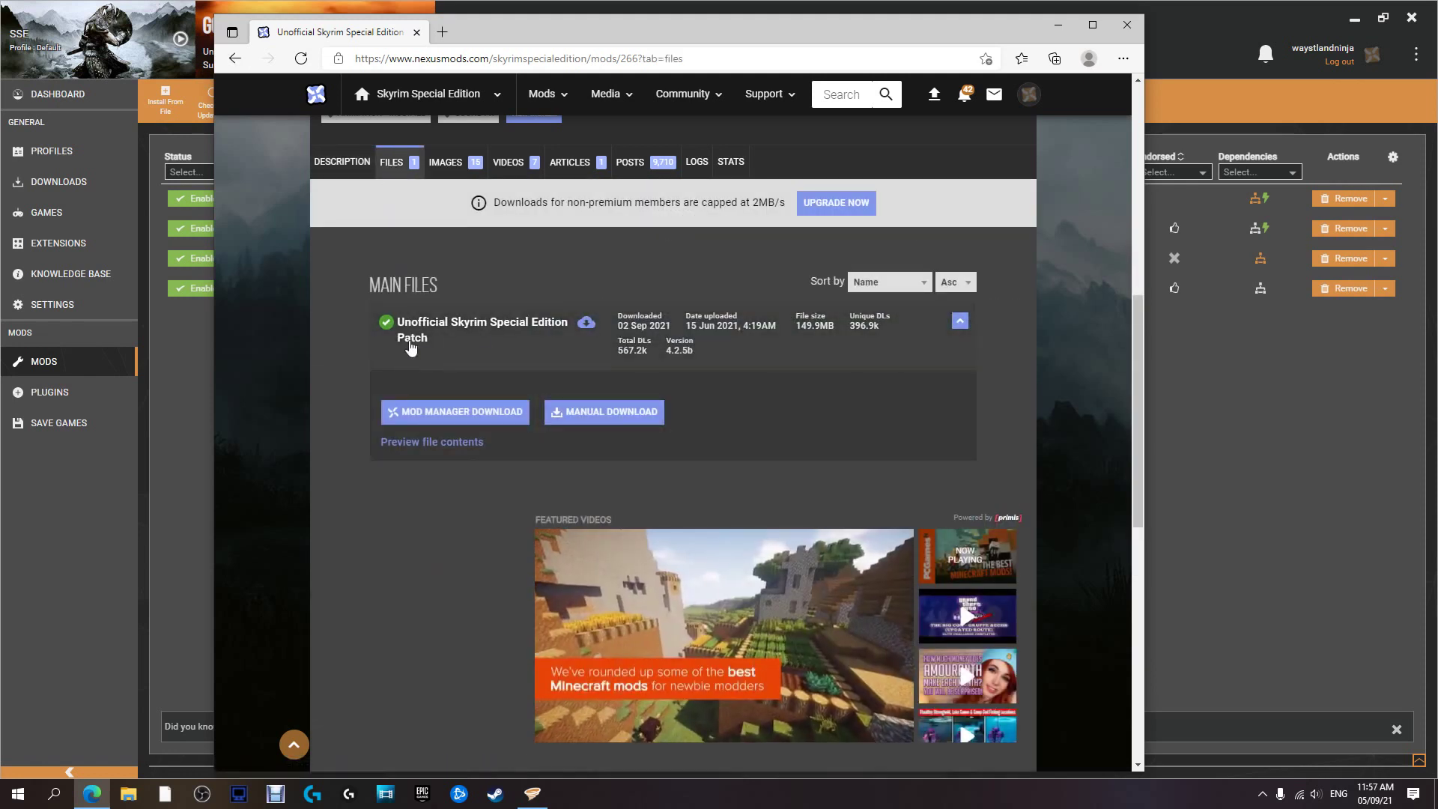
- Request the patch's main file as a free slow mod-manager download, then minimize Edge
click(446, 418)
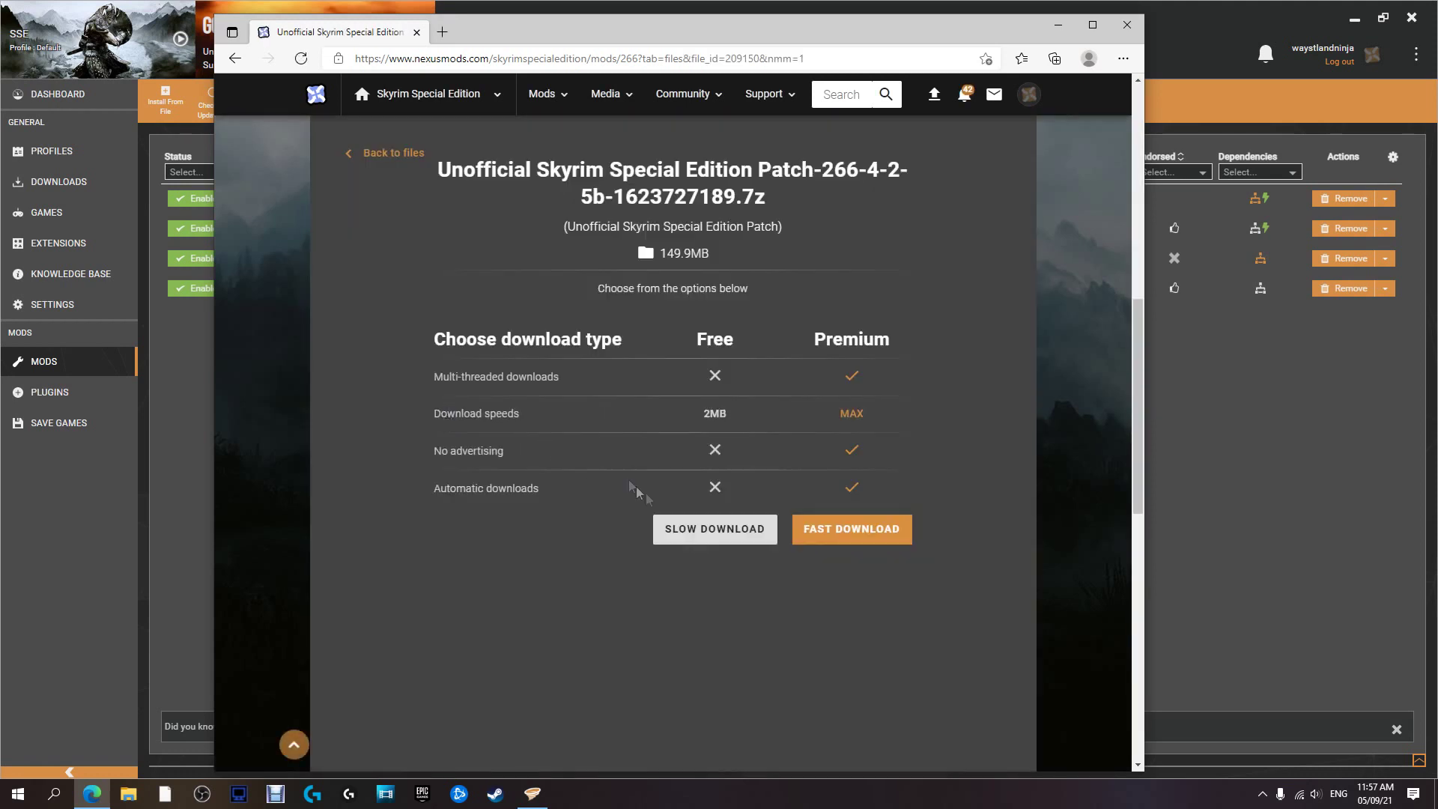
click(710, 529)
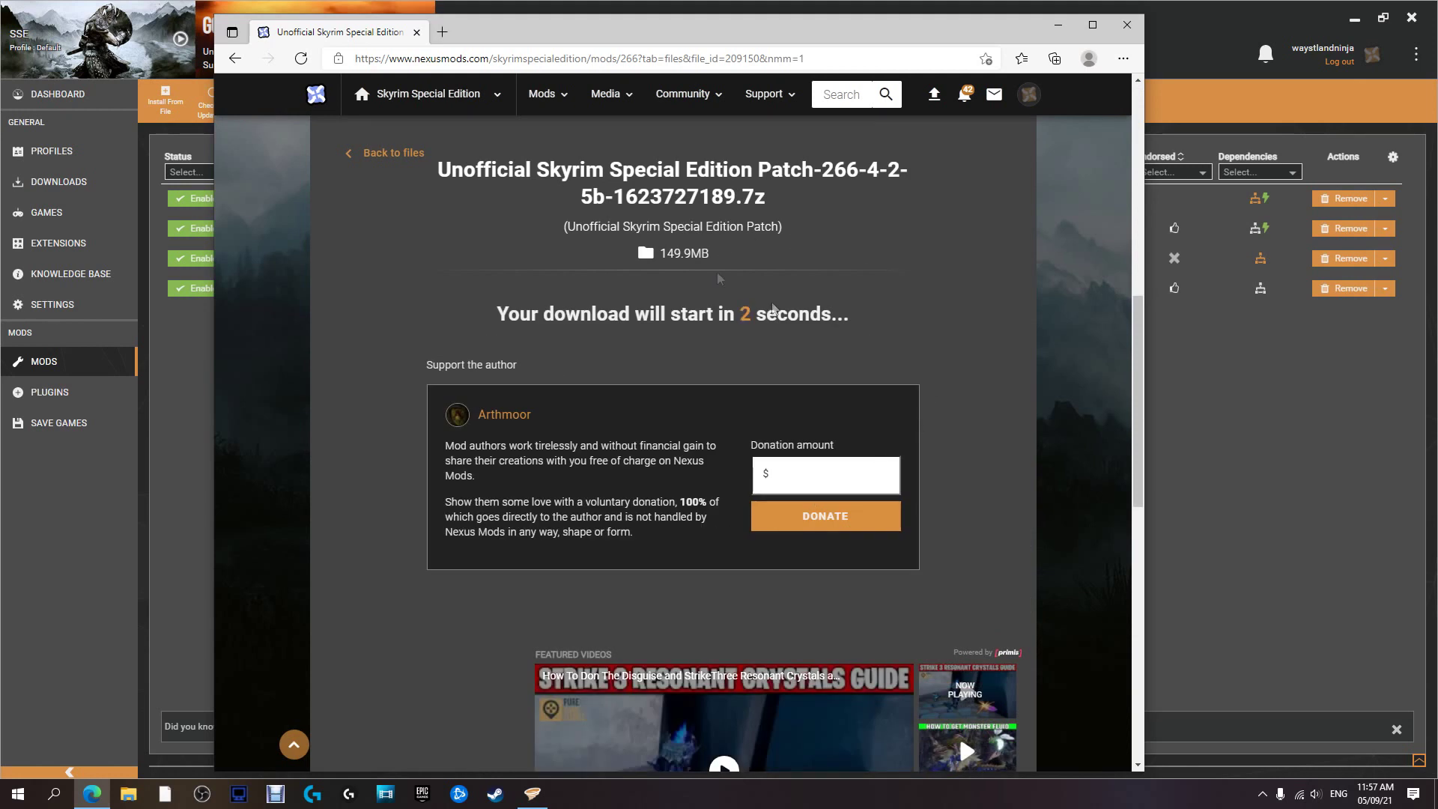
click(1064, 30)
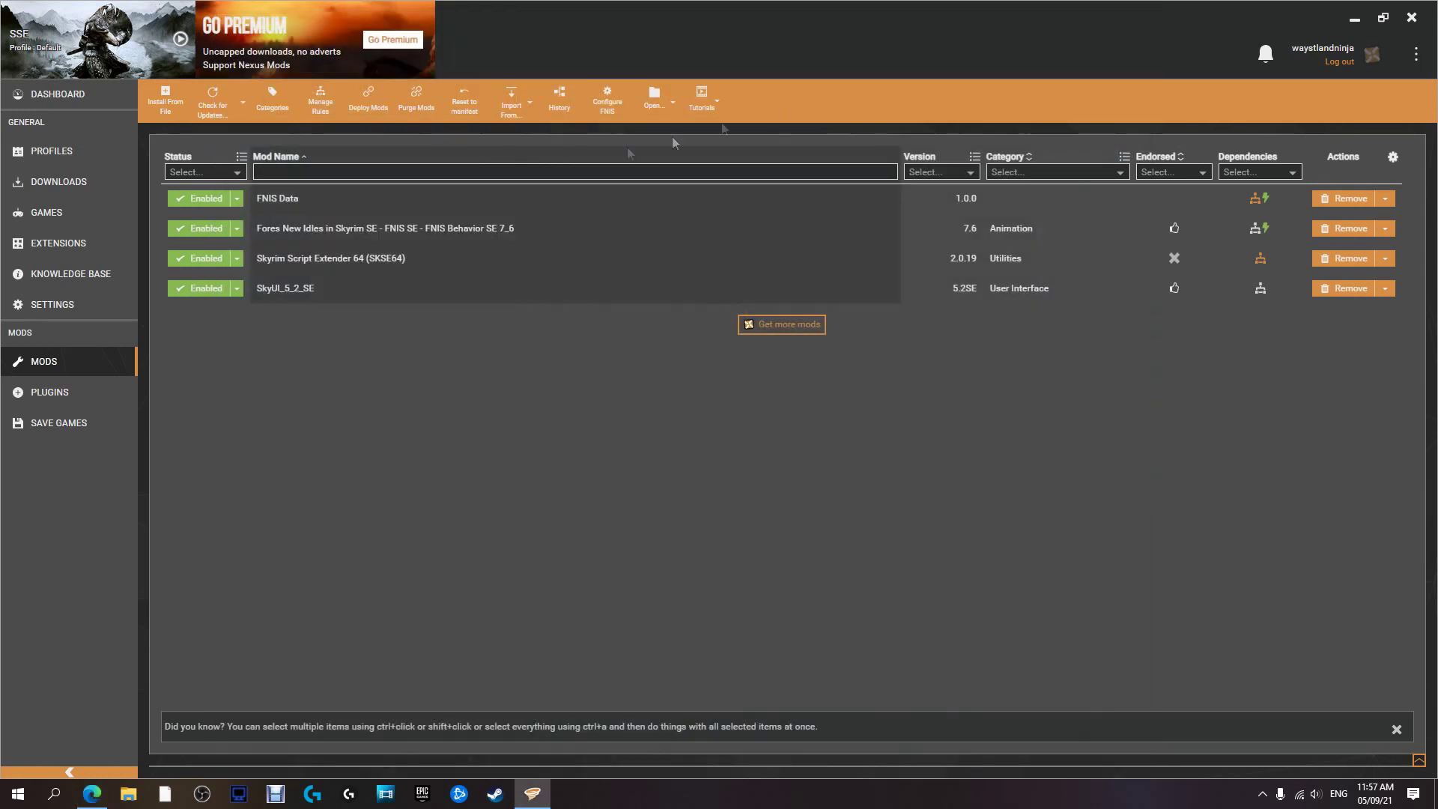
- Watch Vortex's Downloads list until the 149.9 MB patch archive finishes downloading
click(53, 181)
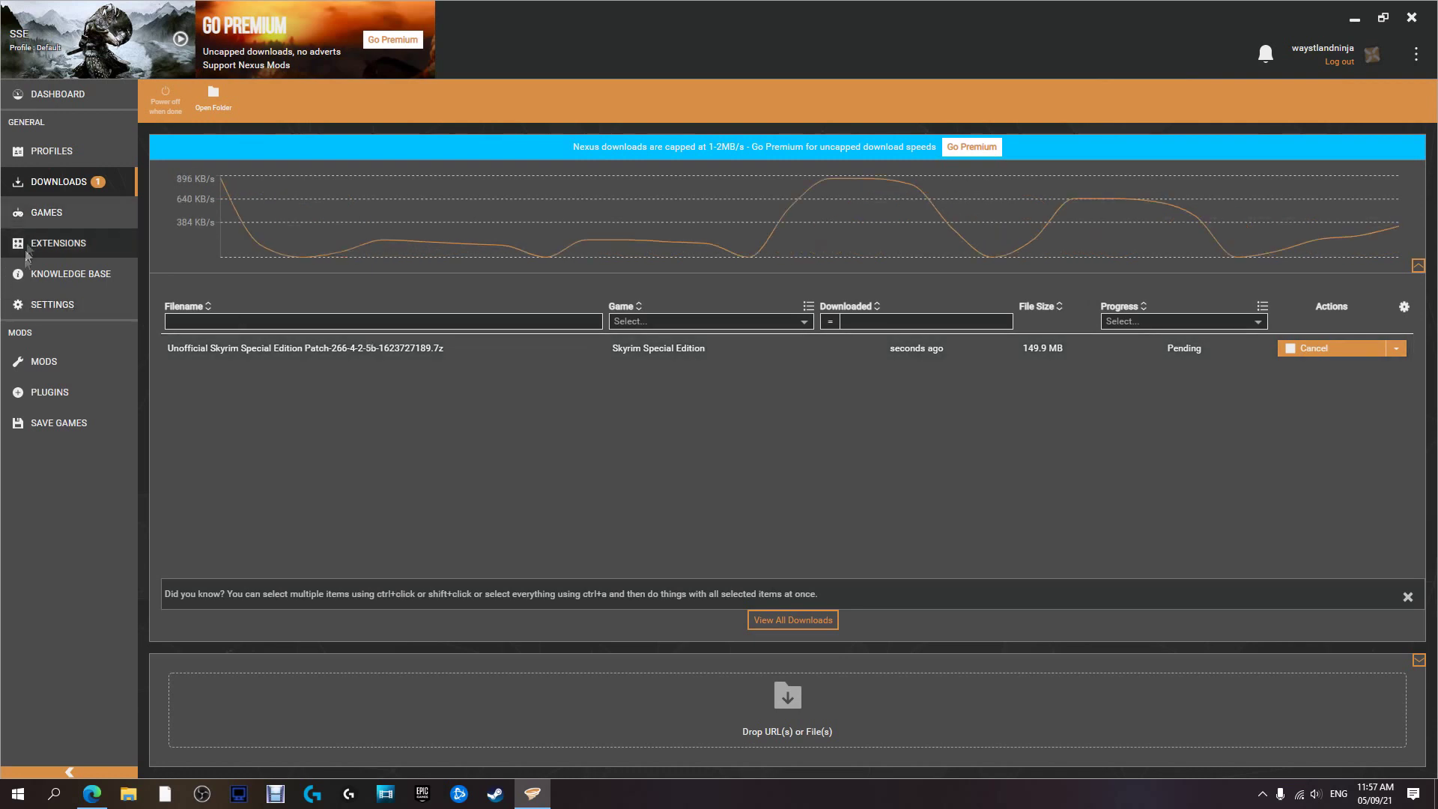
click(47, 361)
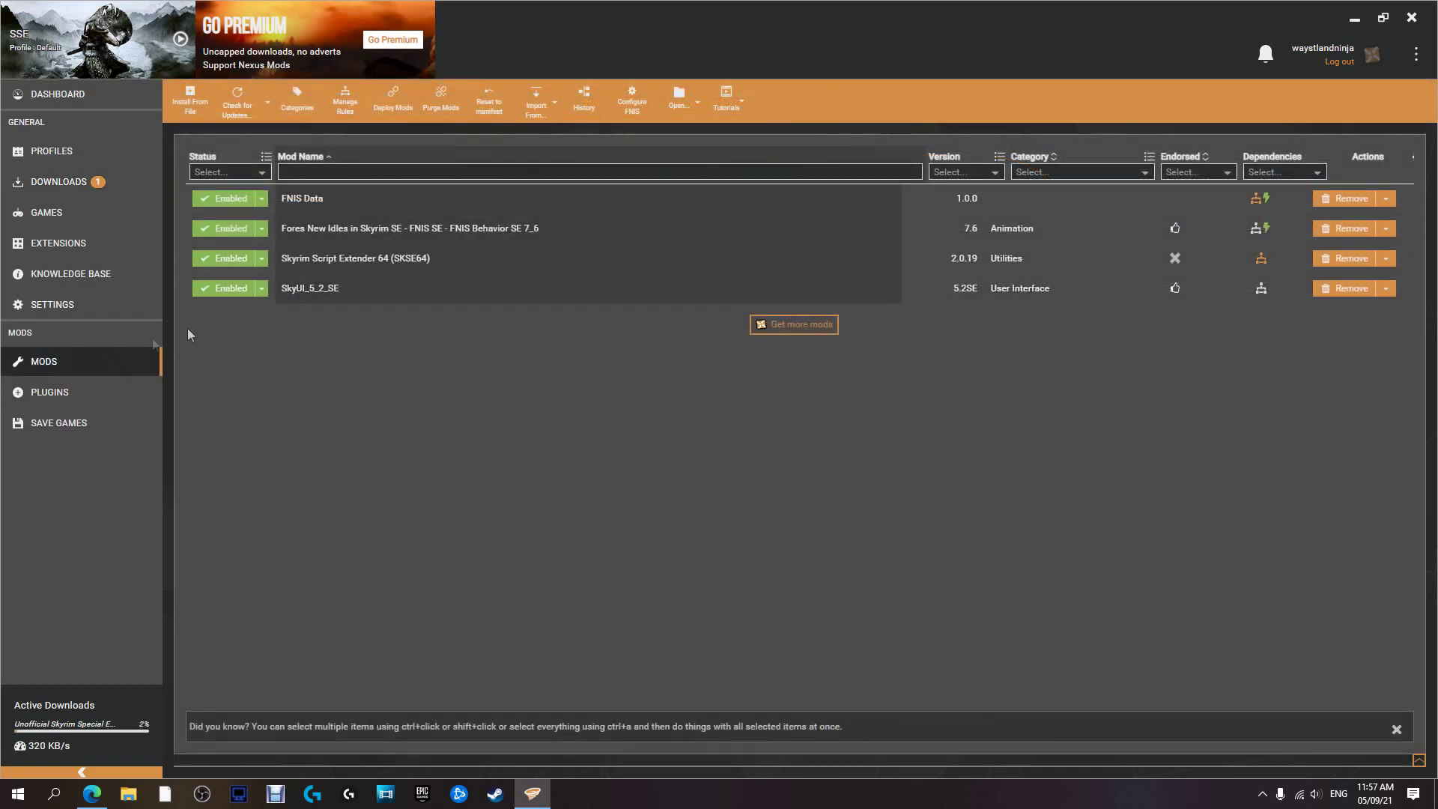
click(51, 184)
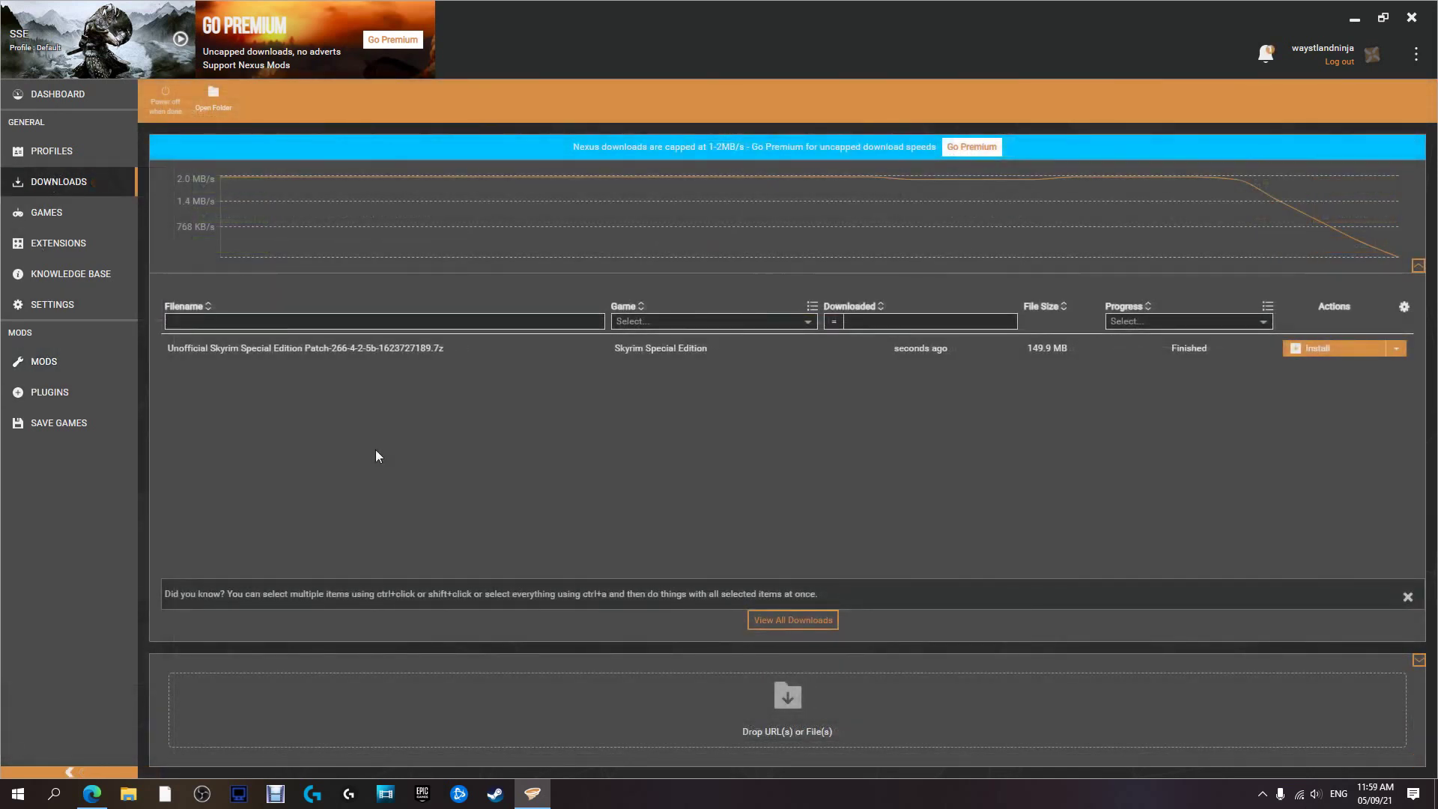
click(69, 360)
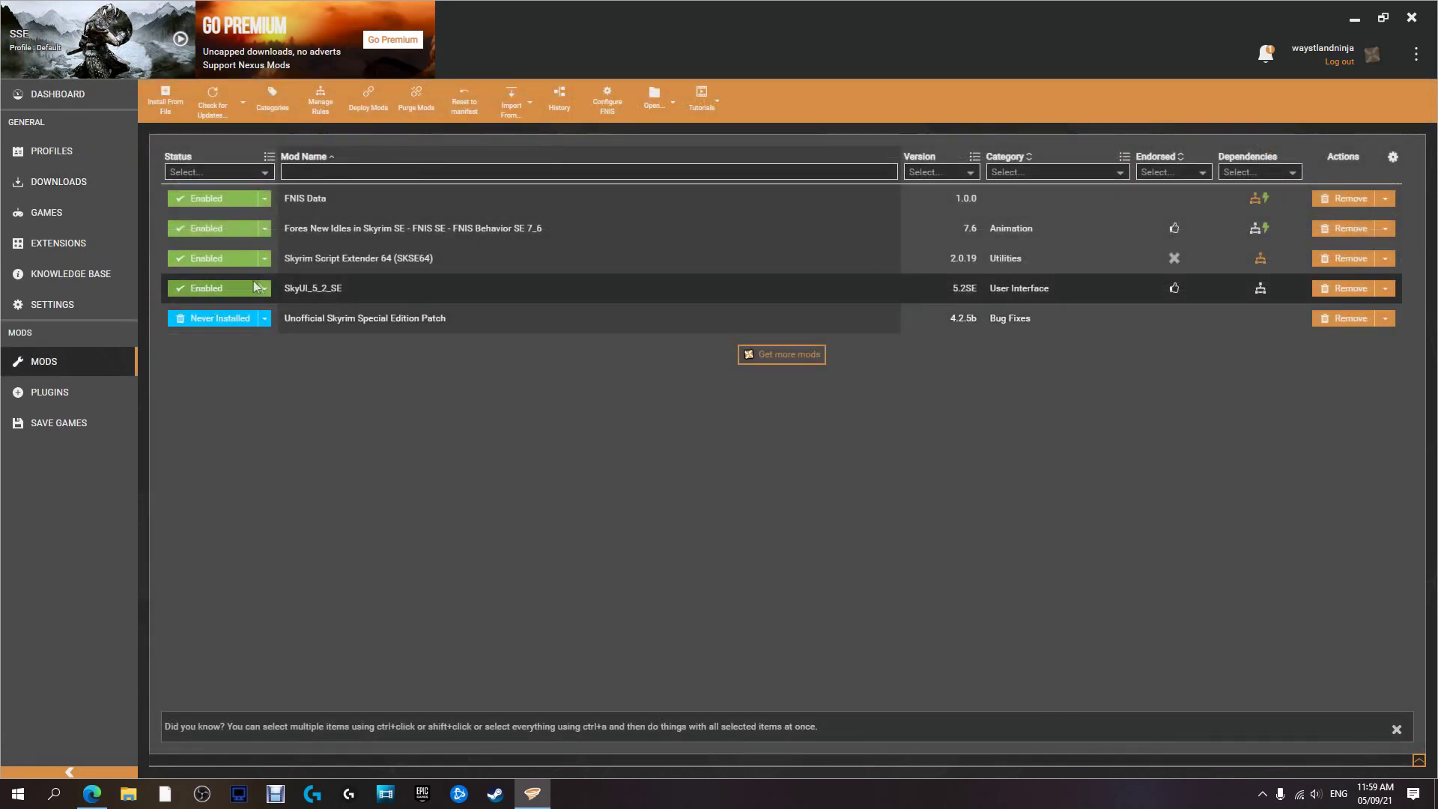
- Install the Unofficial Skyrim SE Patch, toggle it to Enabled, and restore the Edge window
click(226, 320)
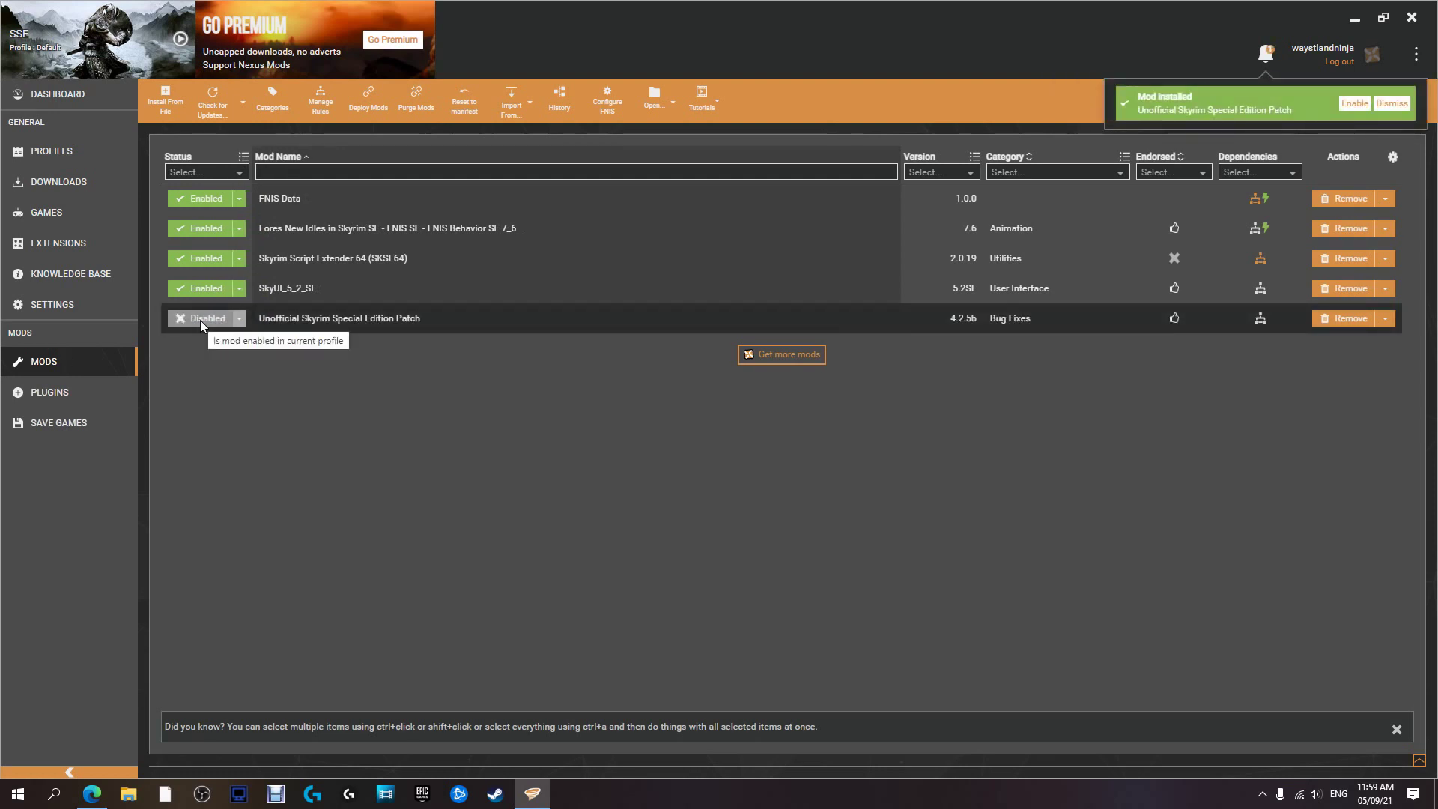
click(196, 322)
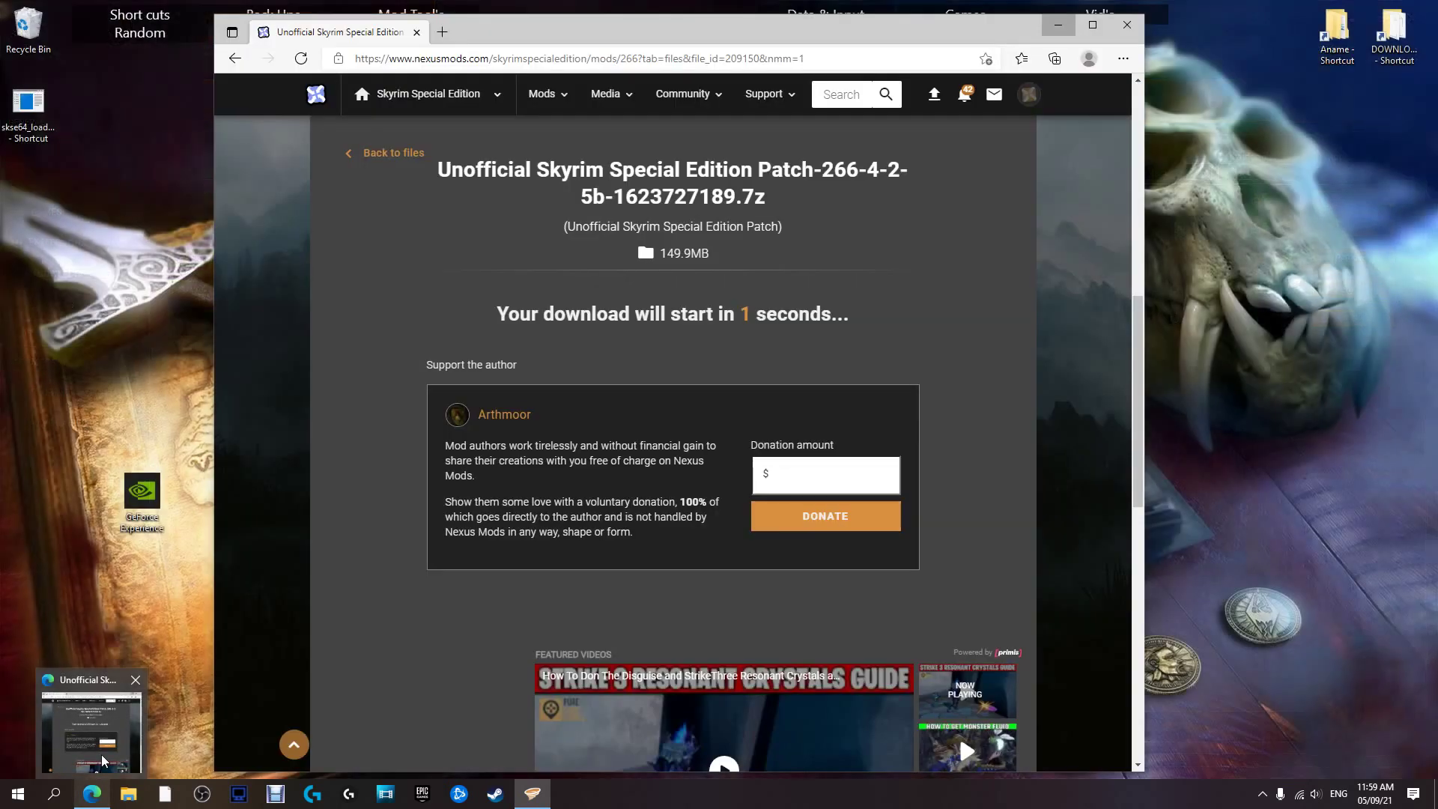
click(101, 753)
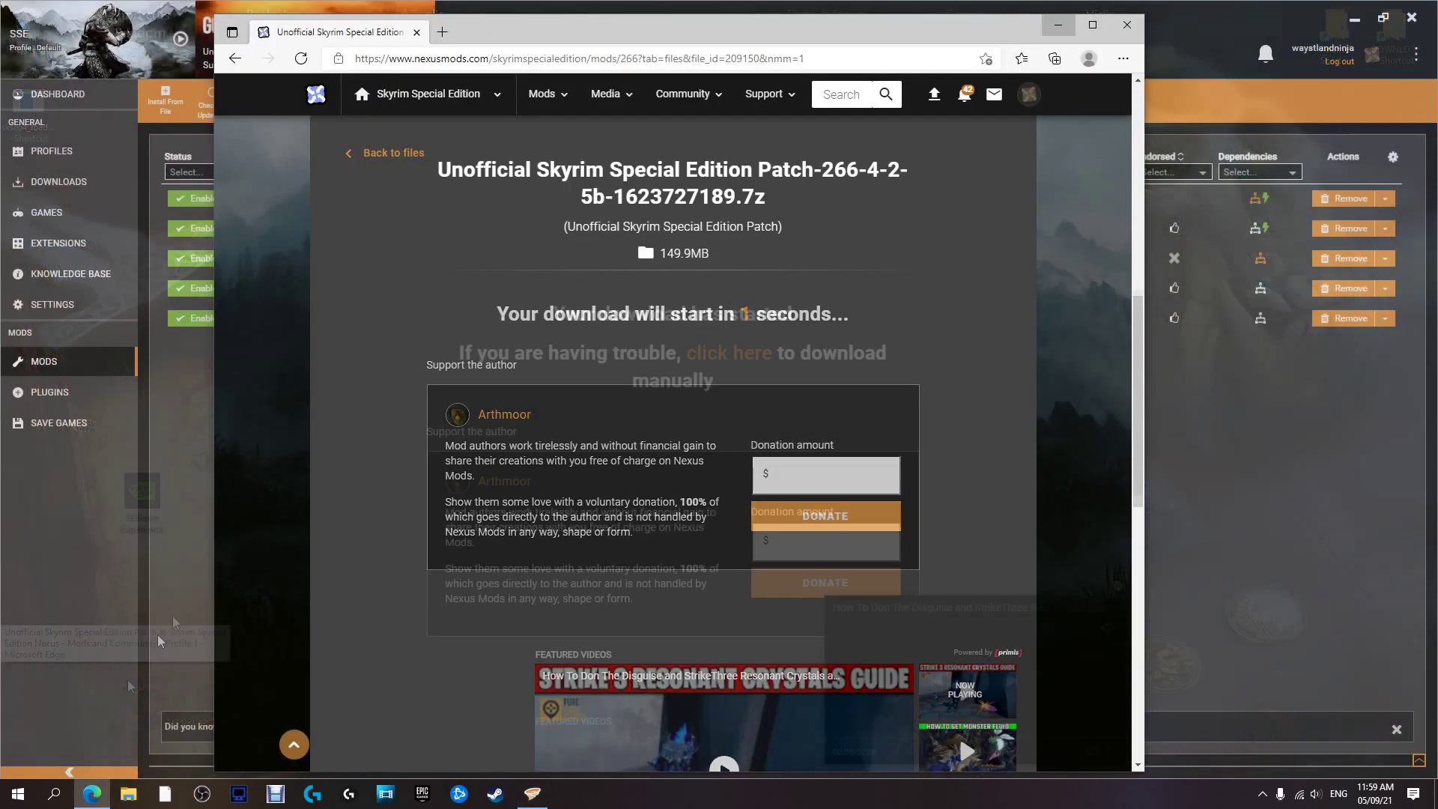
- Show the patch's Description, close the floating video ad, and move the browser window back
scroll(300, 484, up, 7)
click(366, 622)
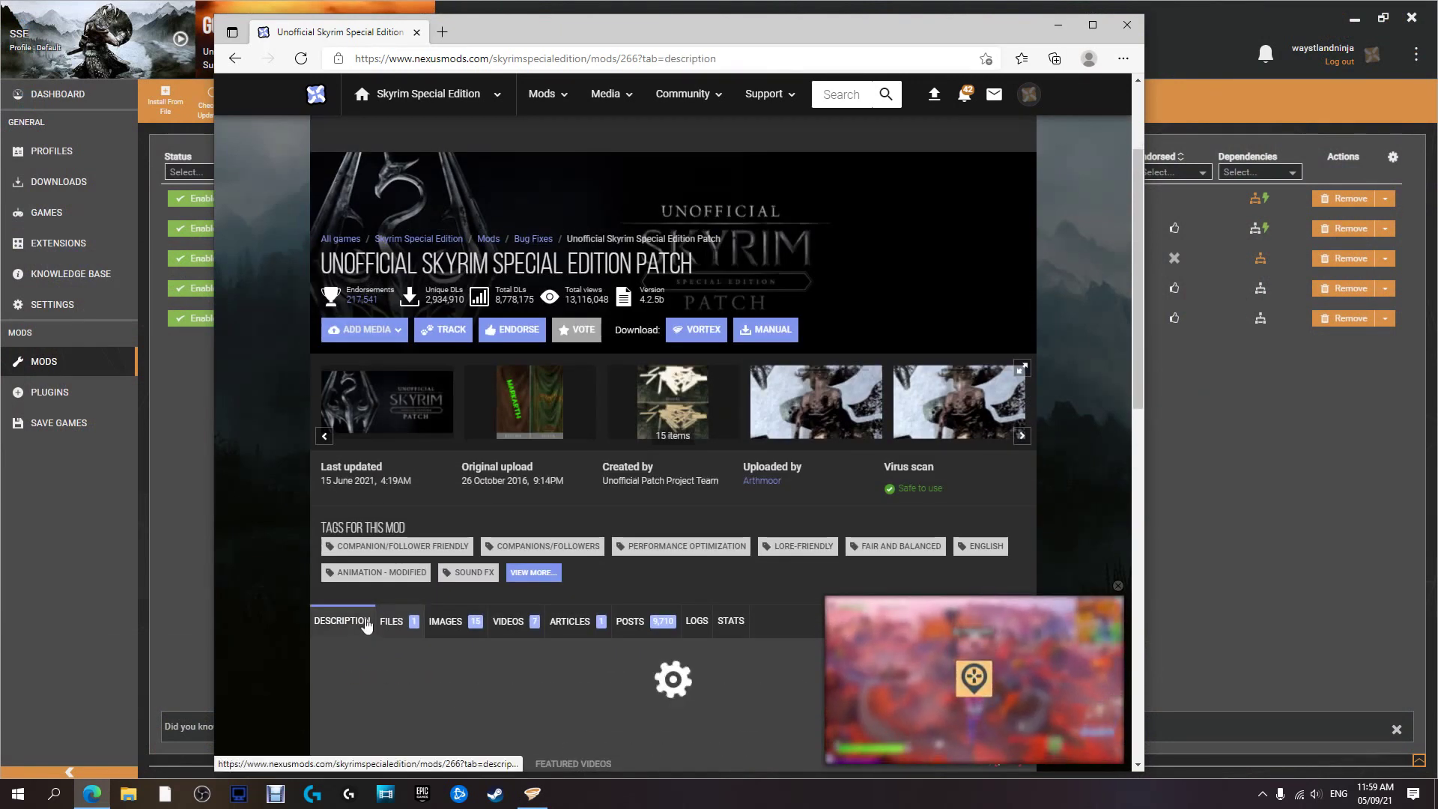
scroll(367, 622, down, 4)
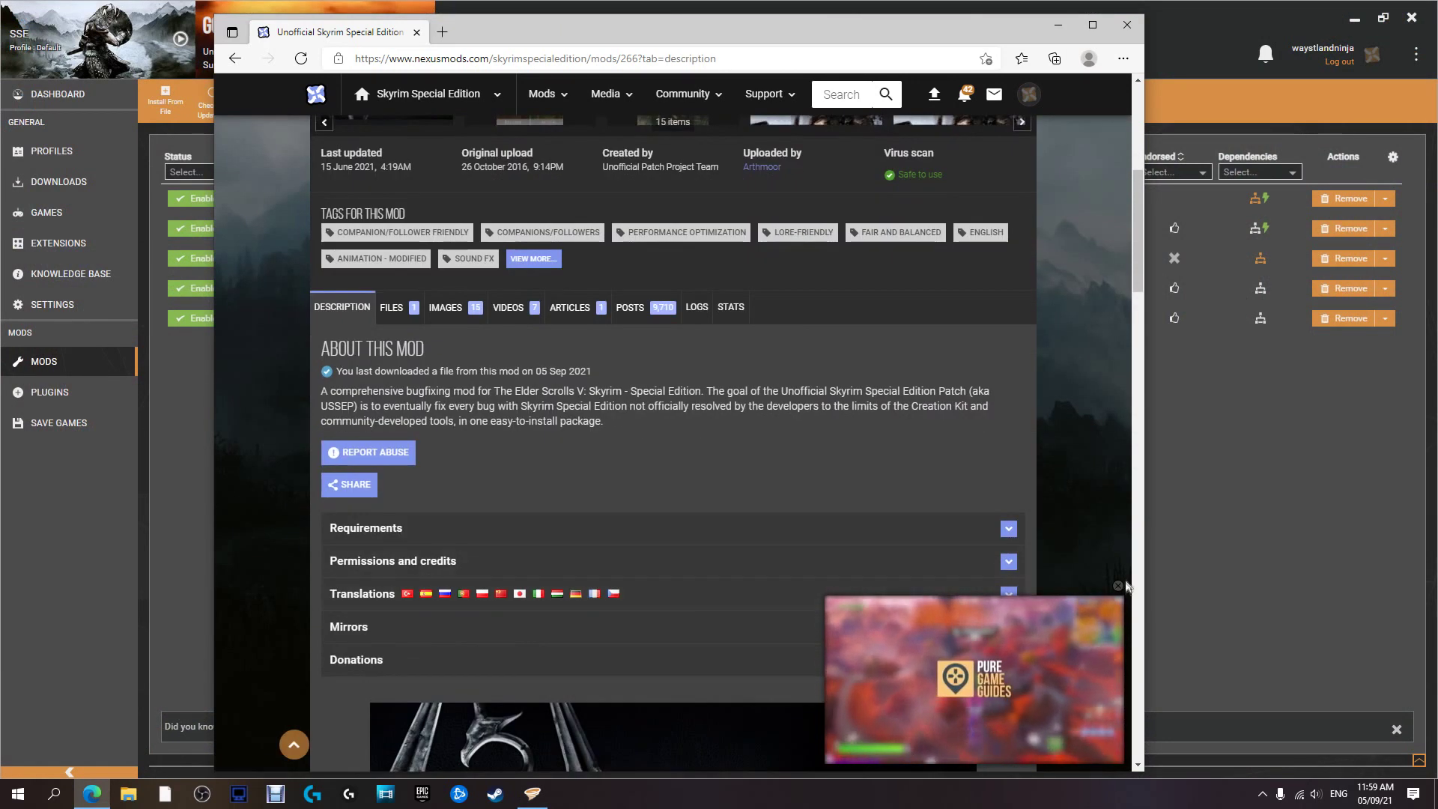
click(1117, 585)
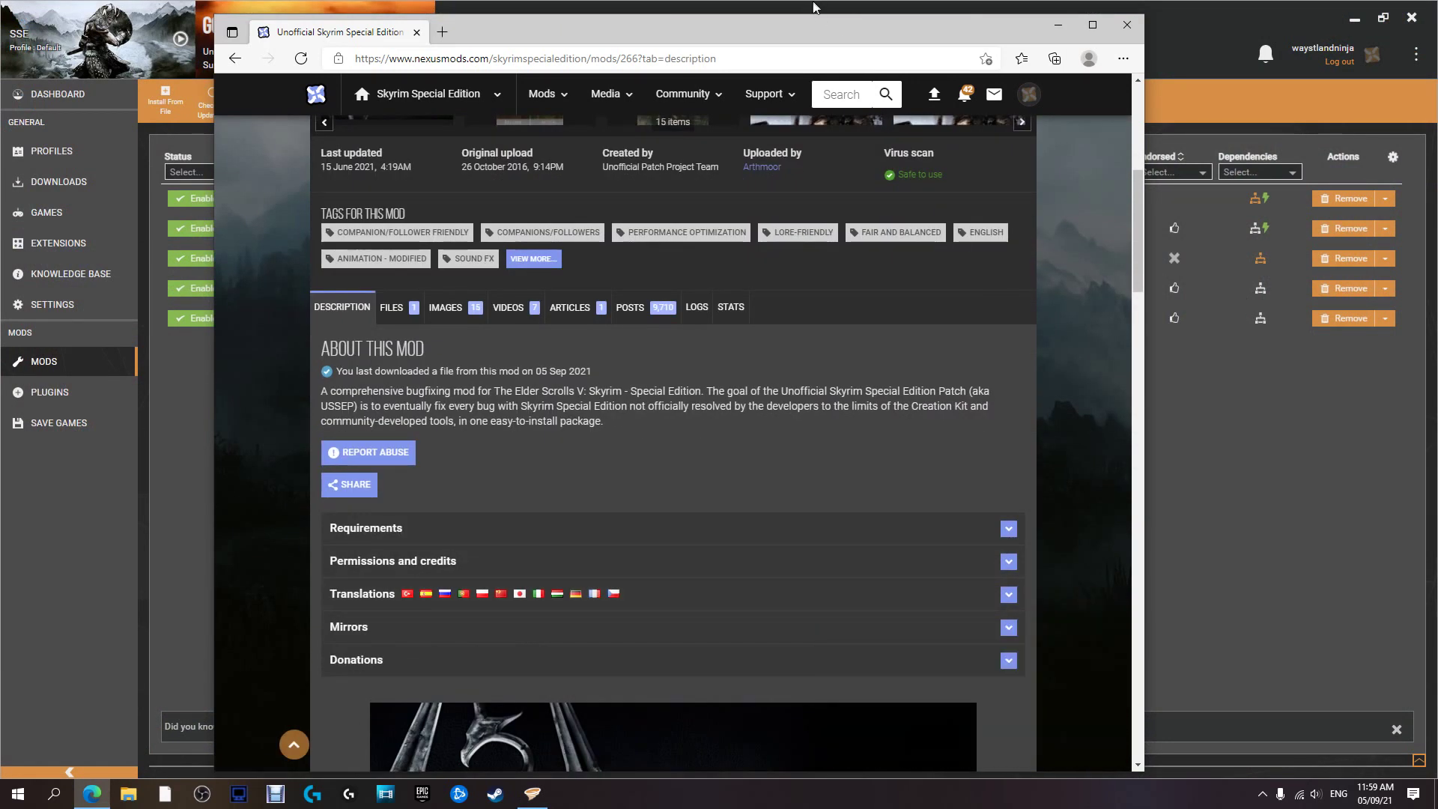
drag(798, 27, 890, 551)
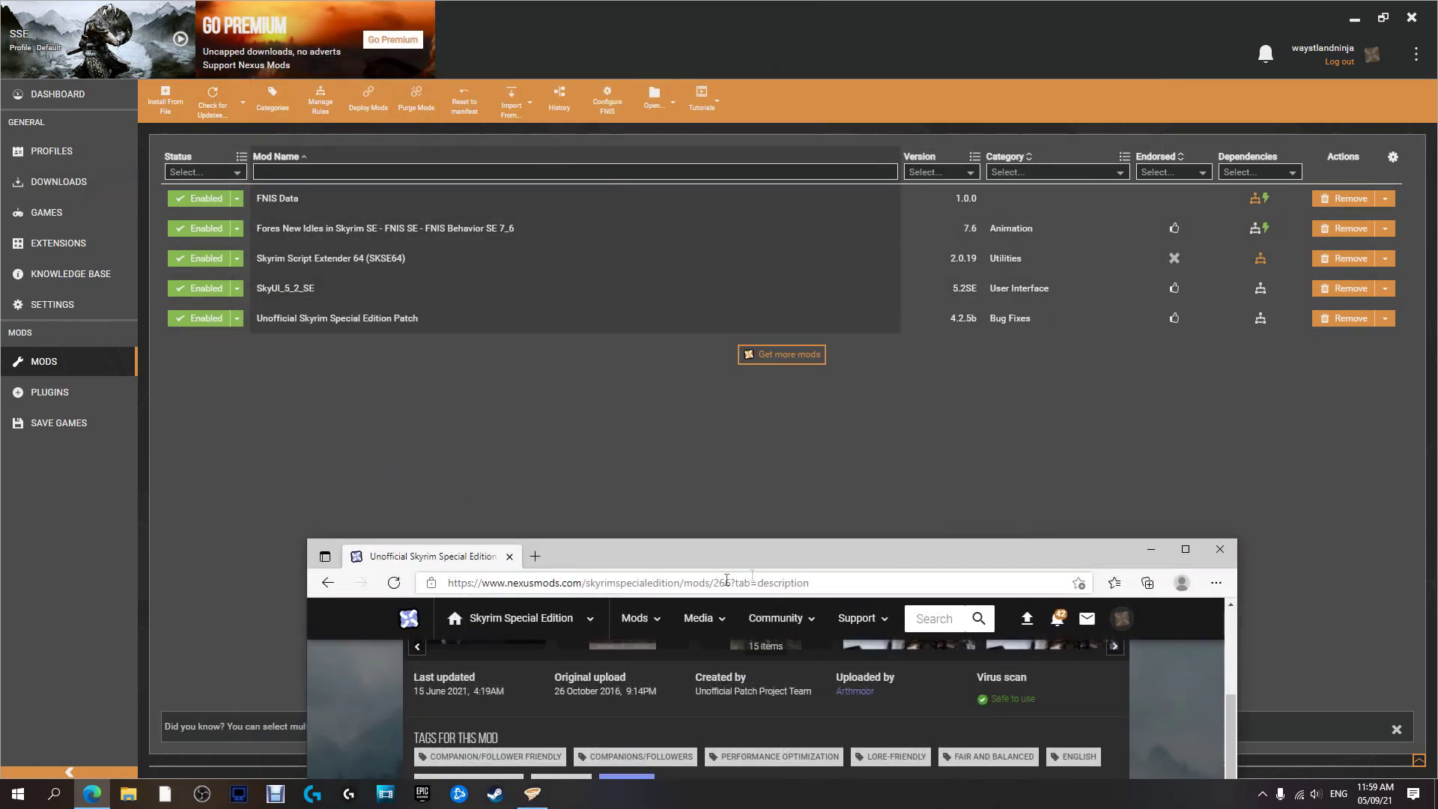
drag(759, 554, 625, 25)
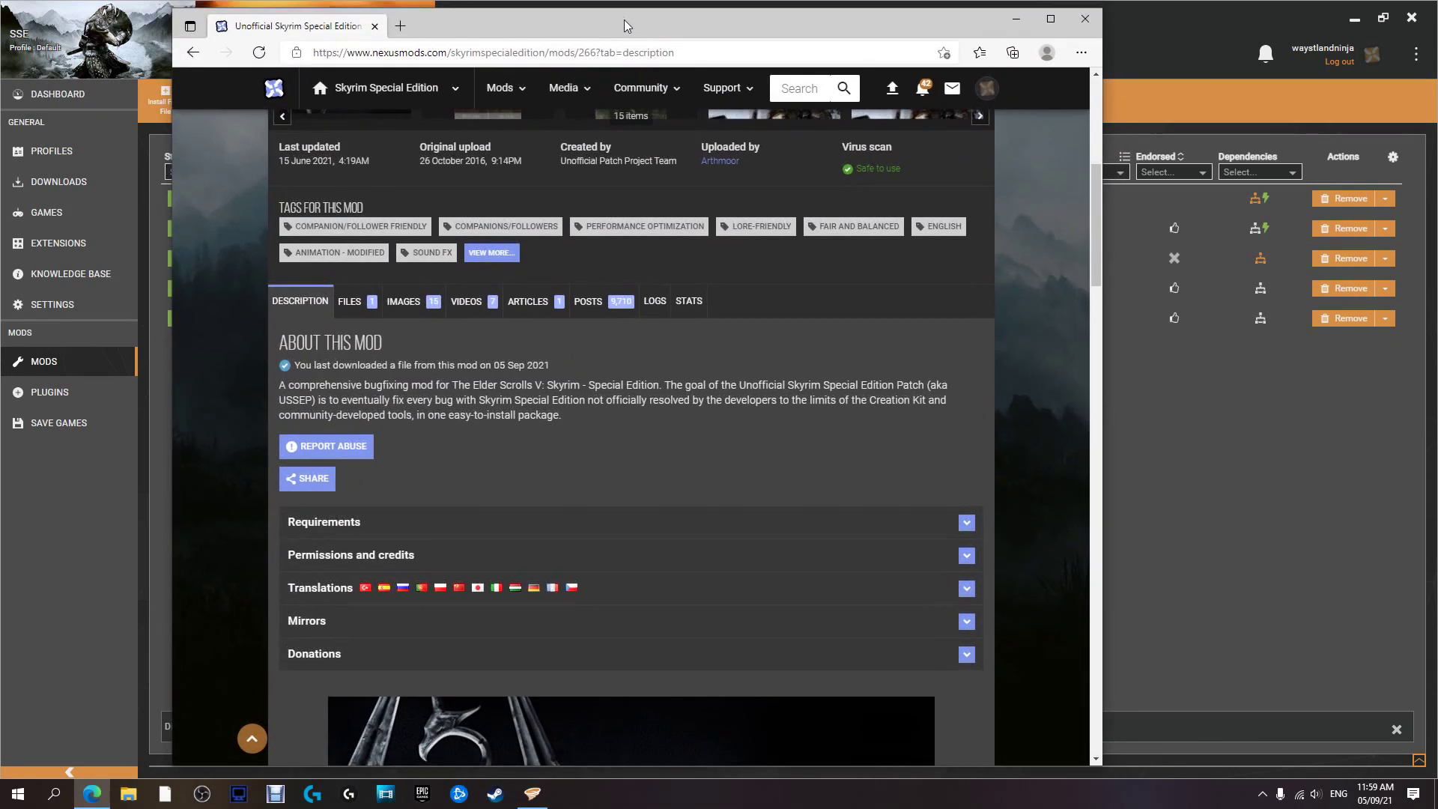
- Read through the description's load-order notes, then close the browser with Ctrl+W
scroll(361, 464, down, 7)
scroll(364, 463, down, 4)
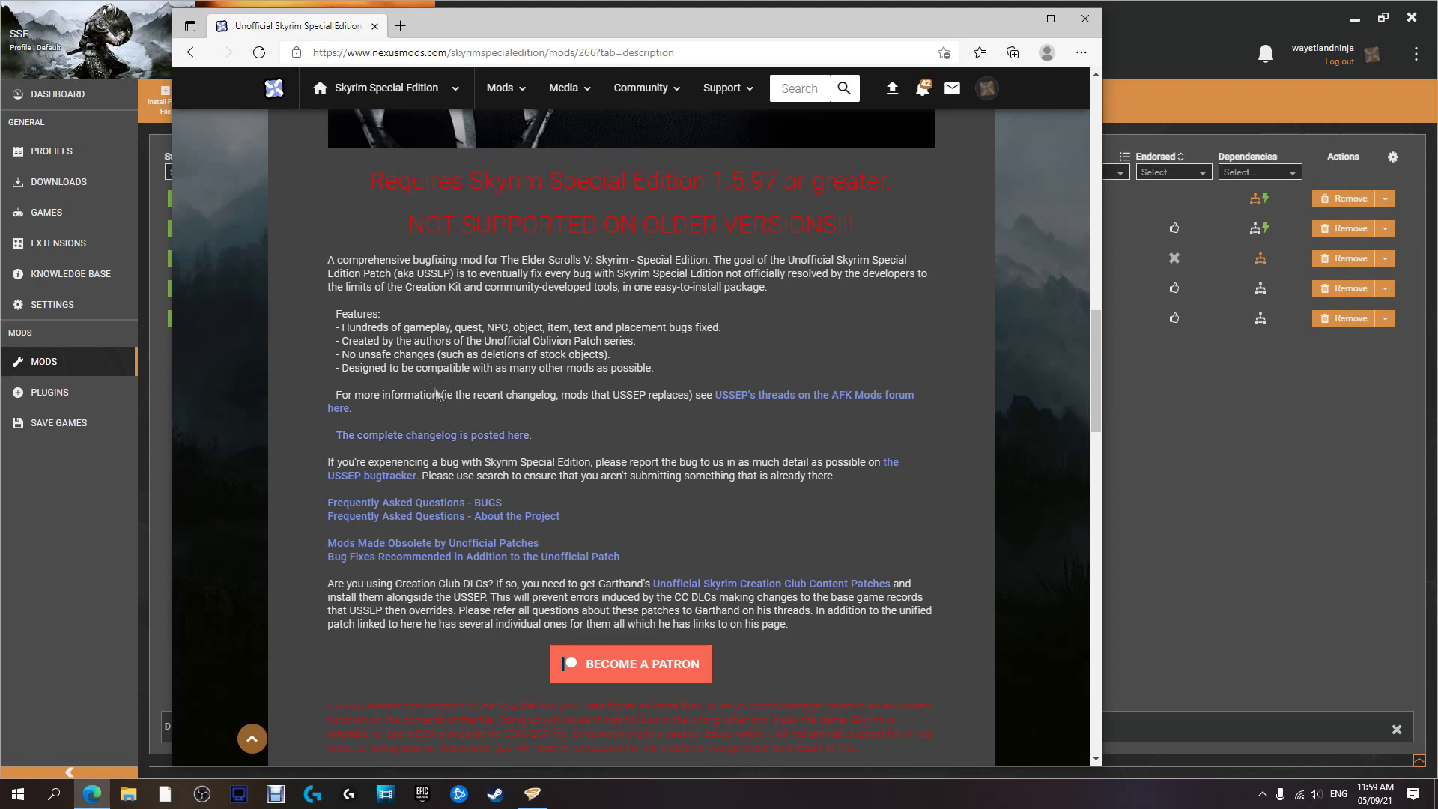
scroll(438, 391, down, 7)
scroll(440, 383, down, 5)
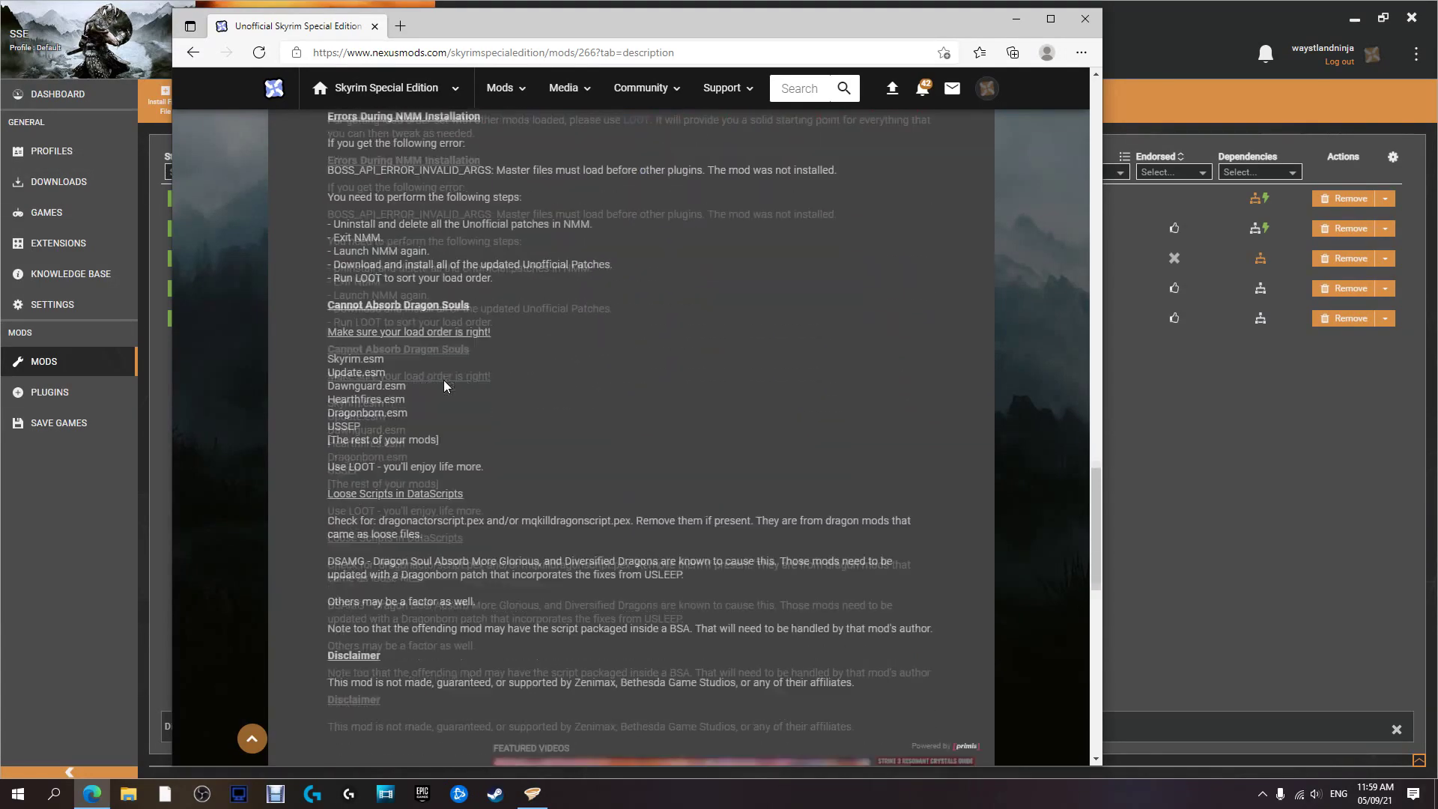
scroll(444, 378, up, 7)
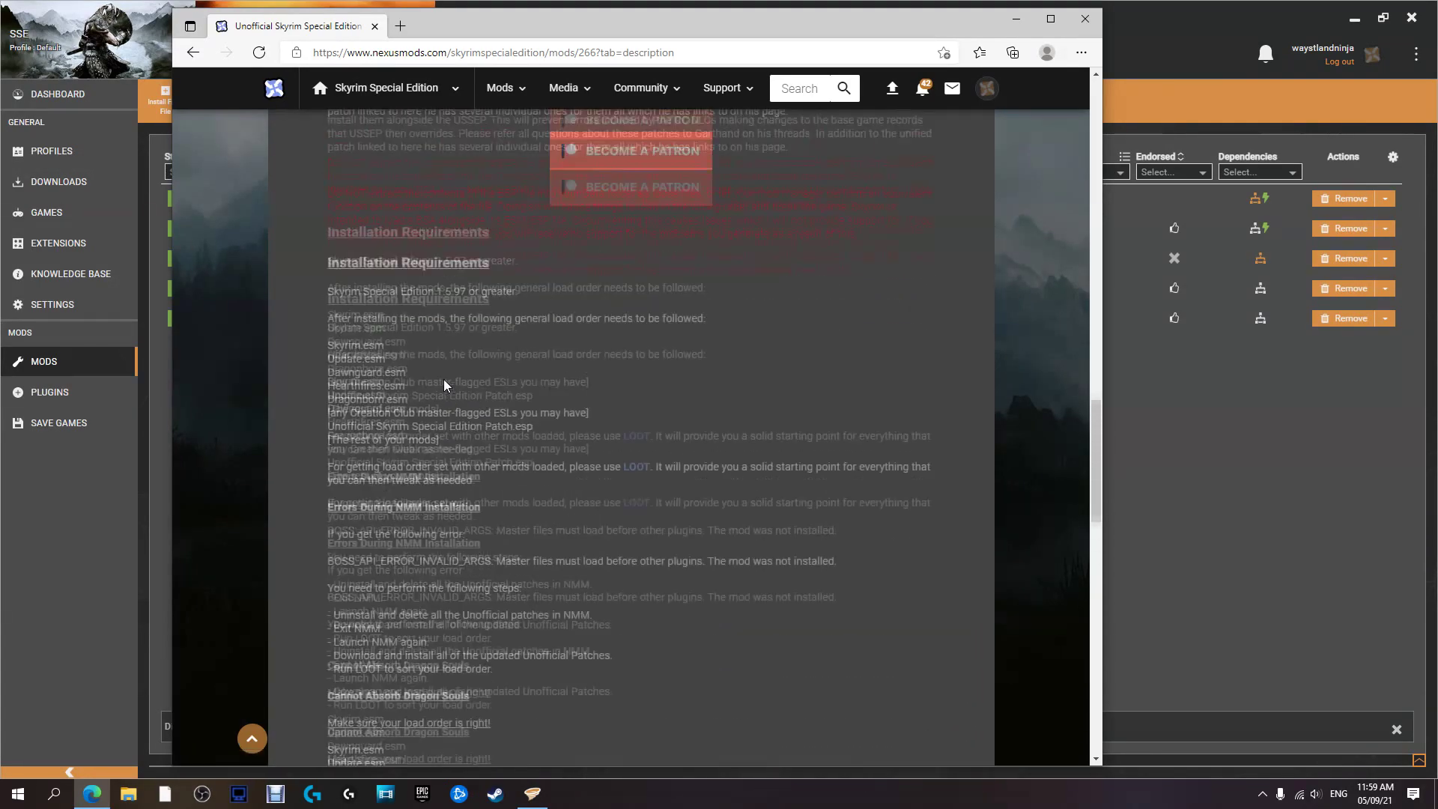
scroll(444, 379, up, 10)
scroll(448, 370, up, 8)
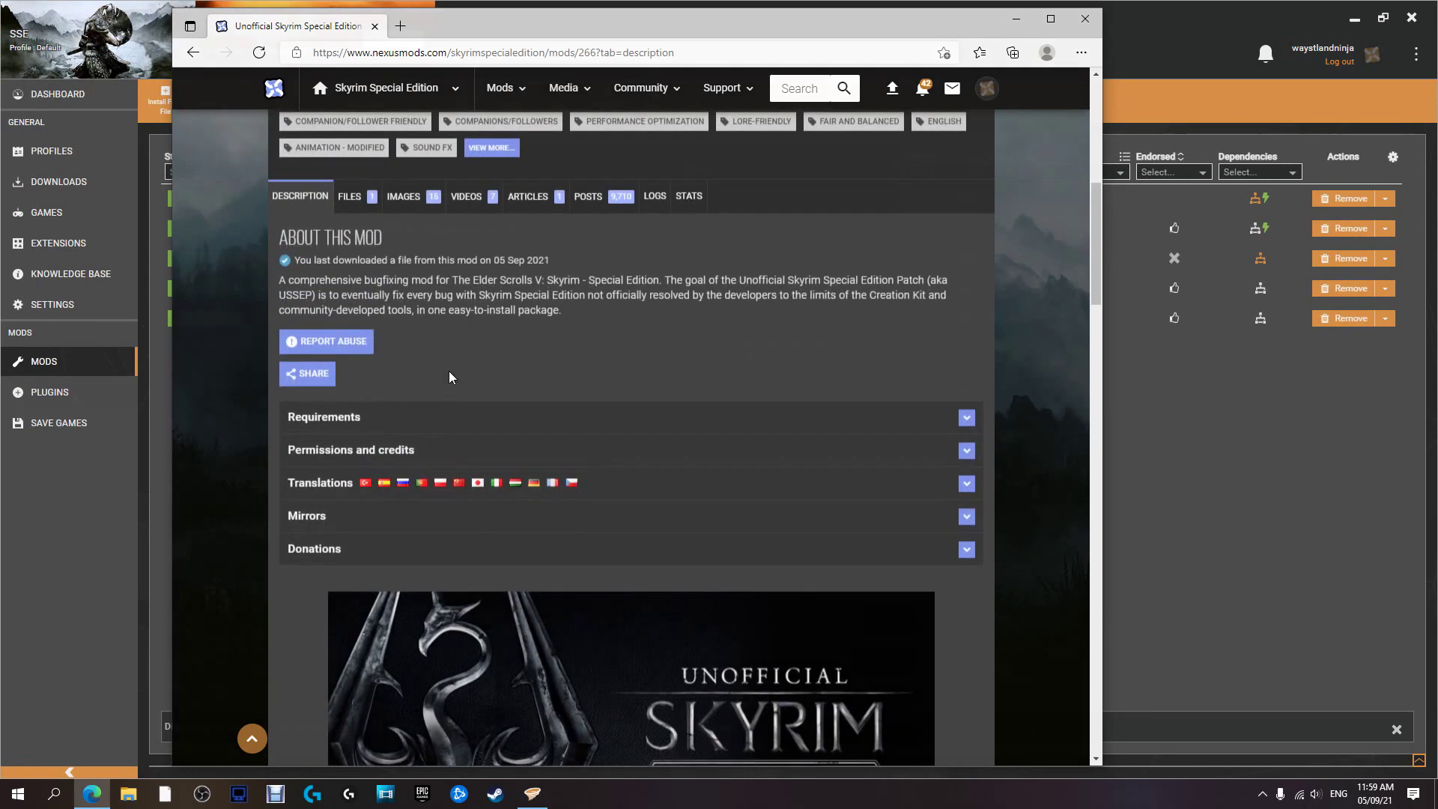
key(ctrl+w)
- Toggle the Unofficial Skyrim SE Patch .esp off and on in Plugins, leaving it enabled at load order 5
click(75, 390)
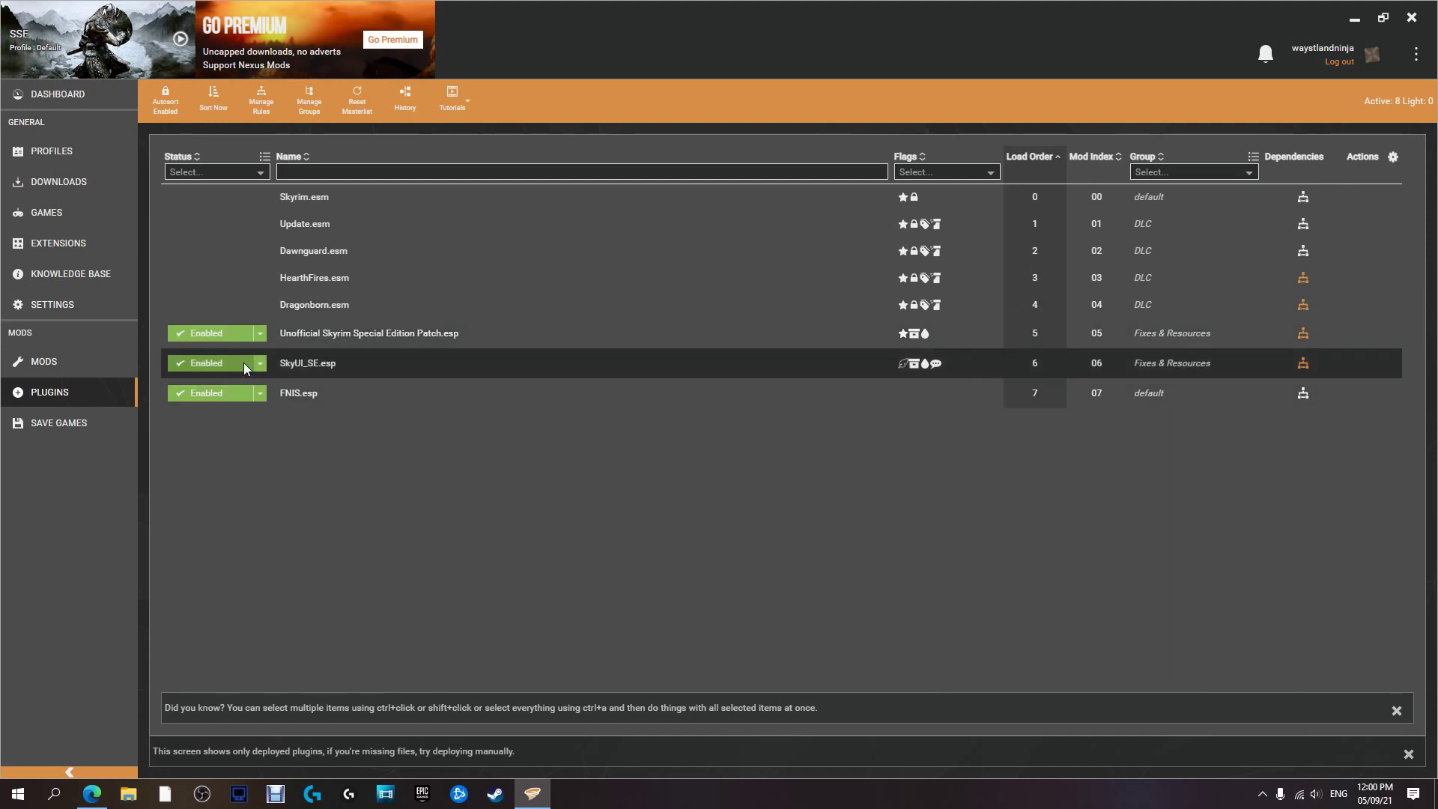
click(206, 336)
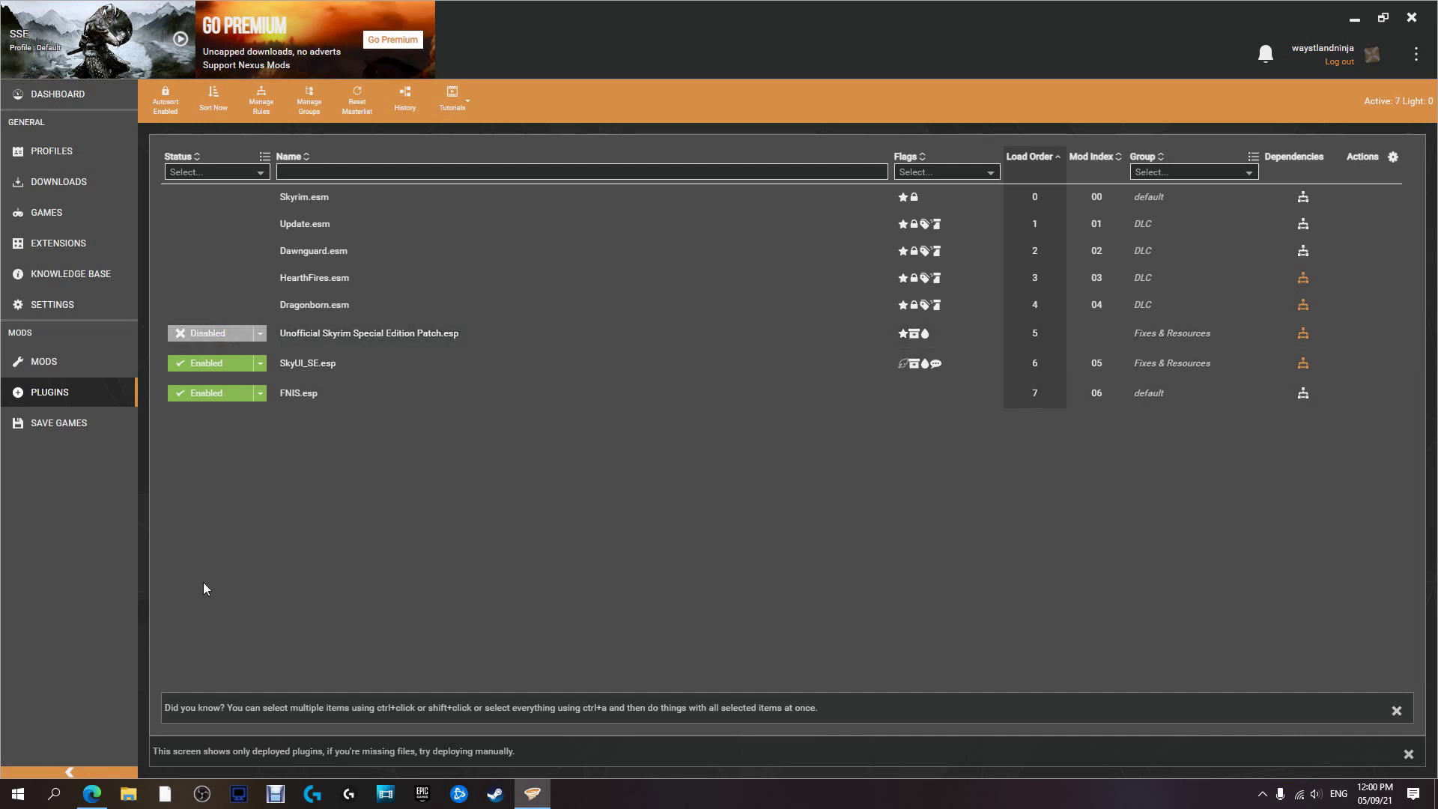
click(207, 339)
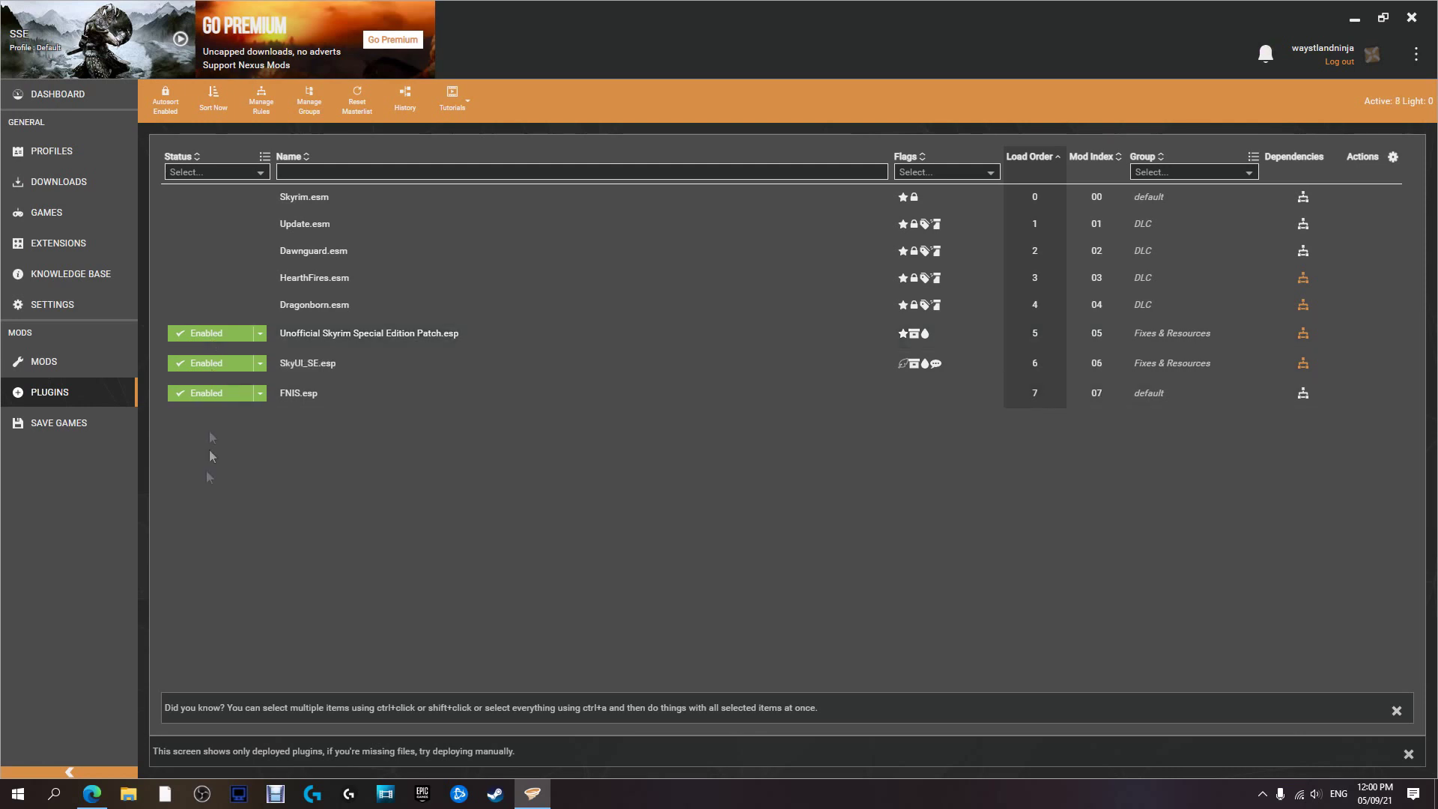
click(8, 358)
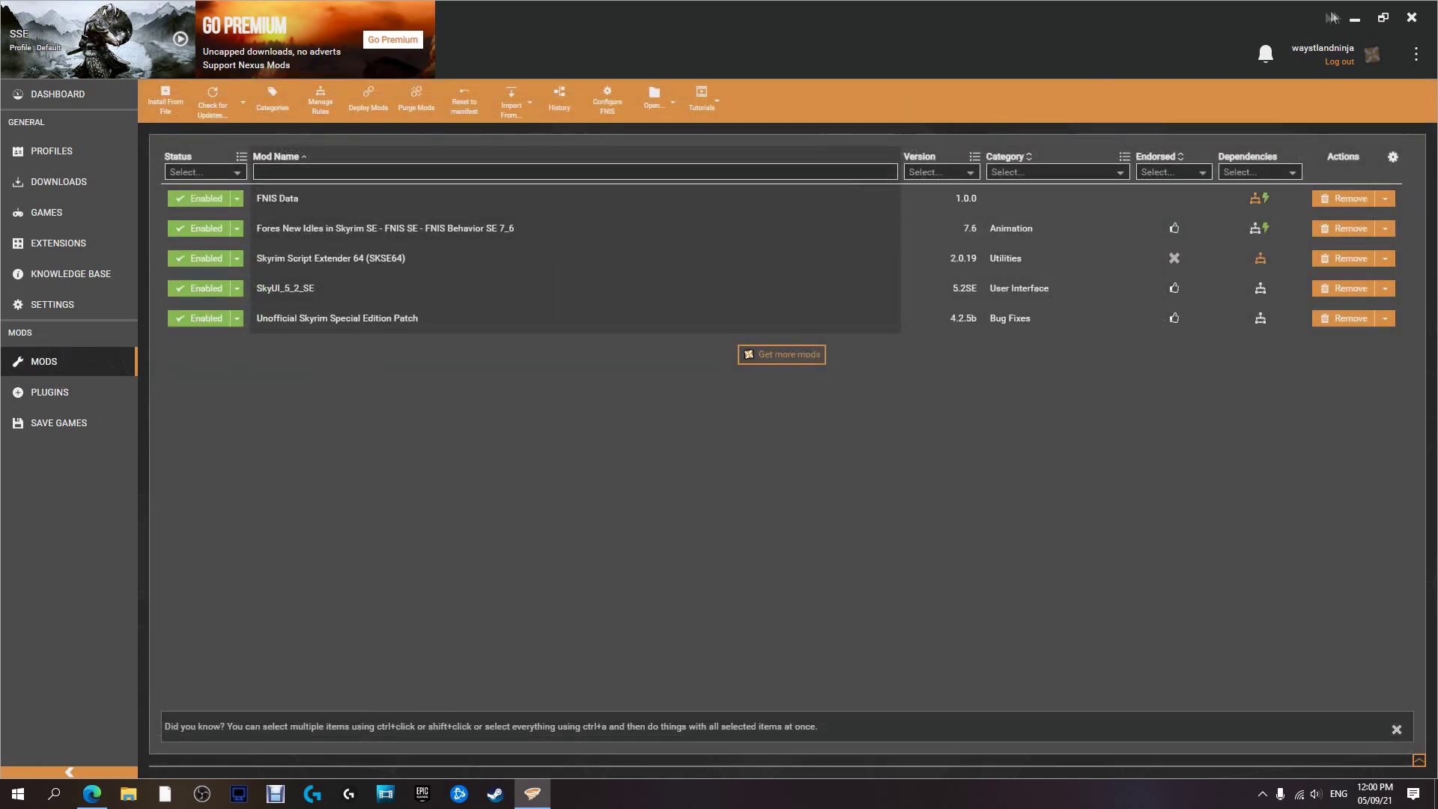
- Minimize Vortex to reach the desktop
click(1356, 20)
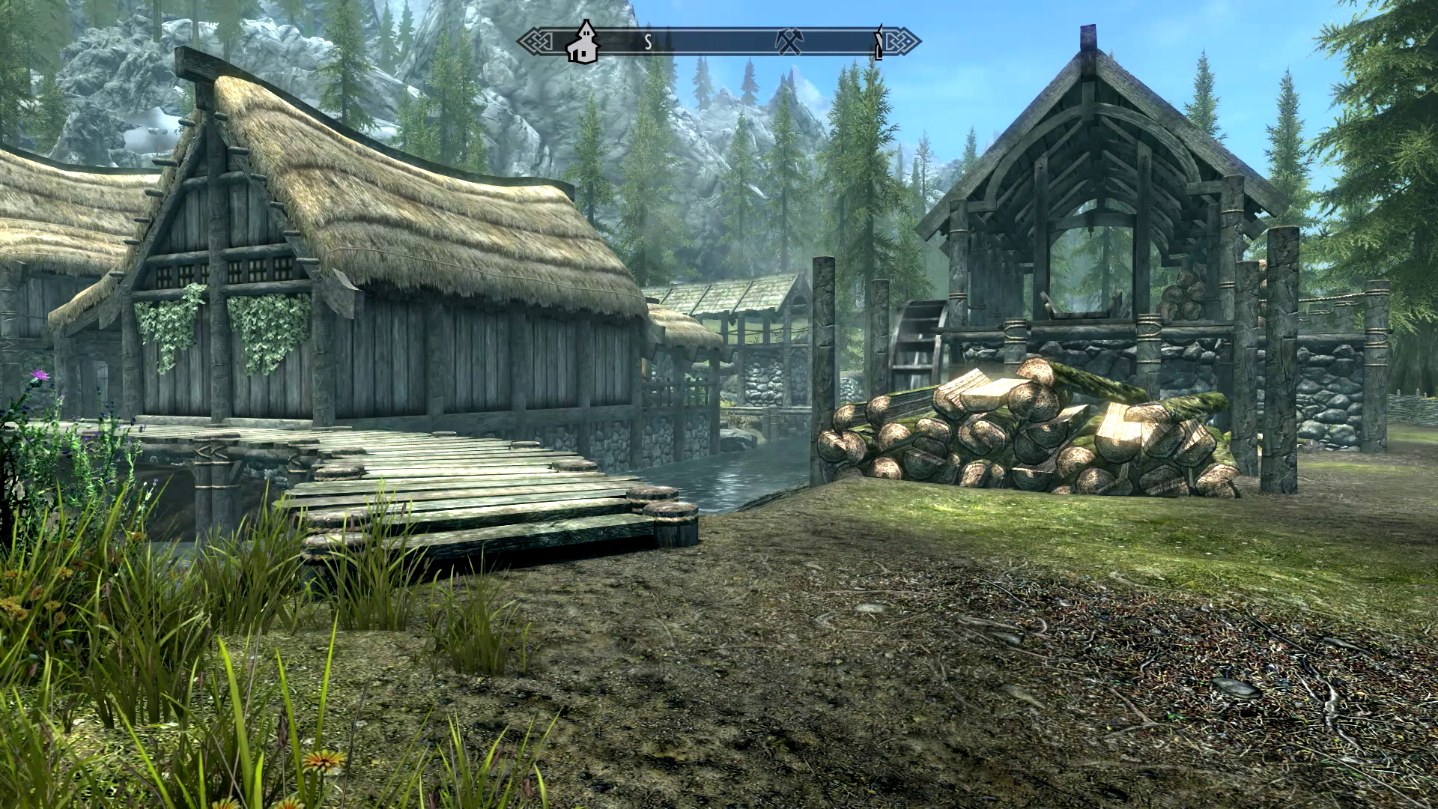
key(i)
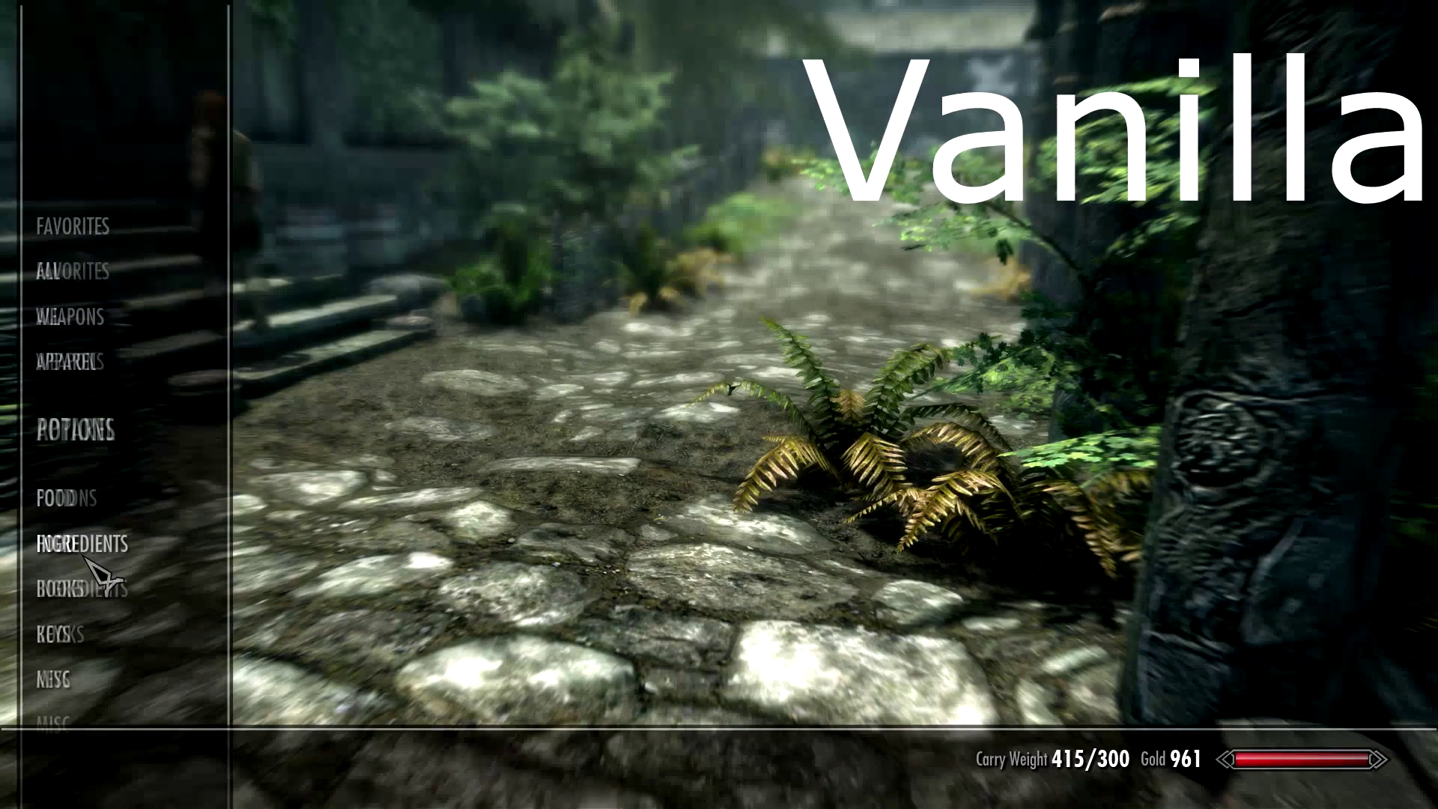
scroll(83, 555, down, 2)
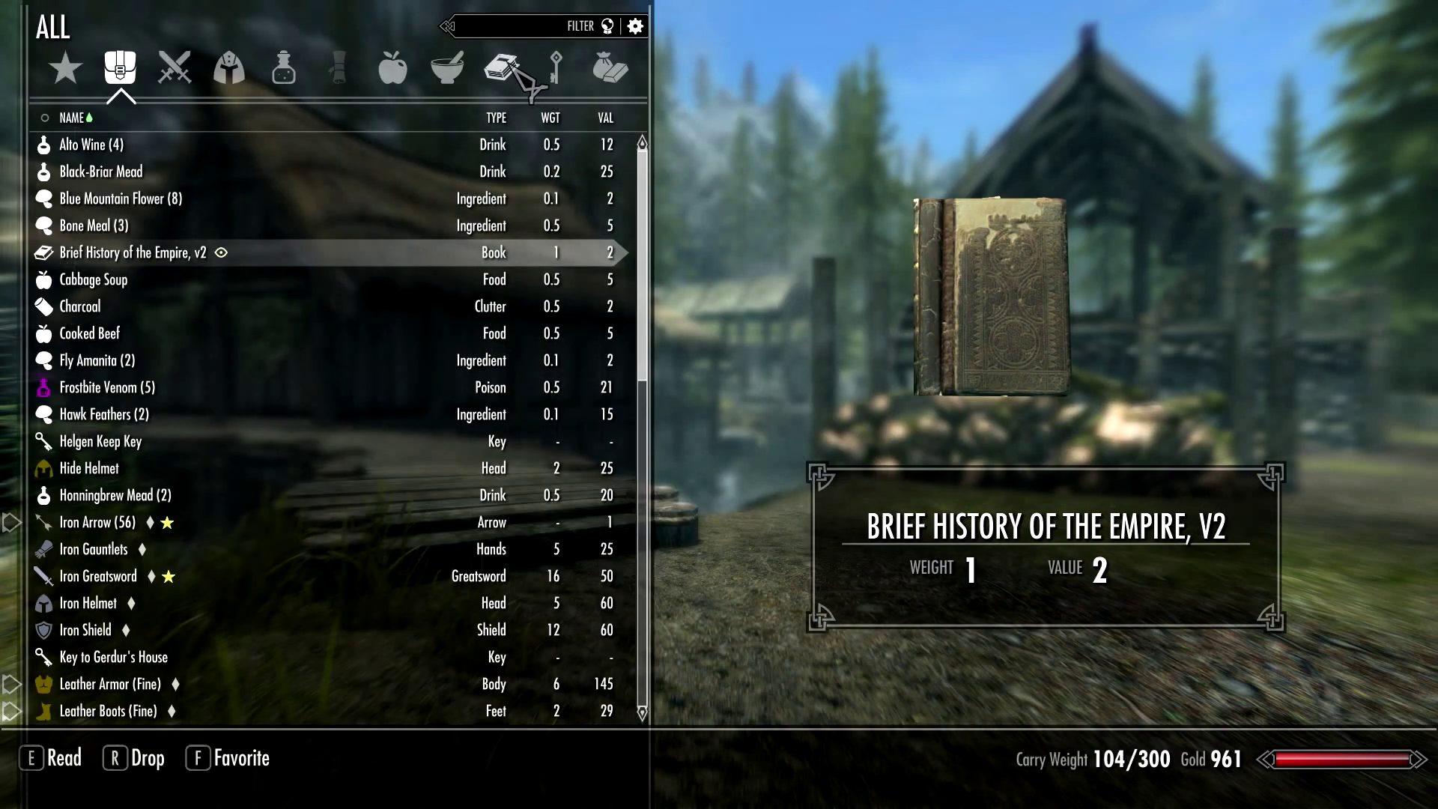
click(514, 67)
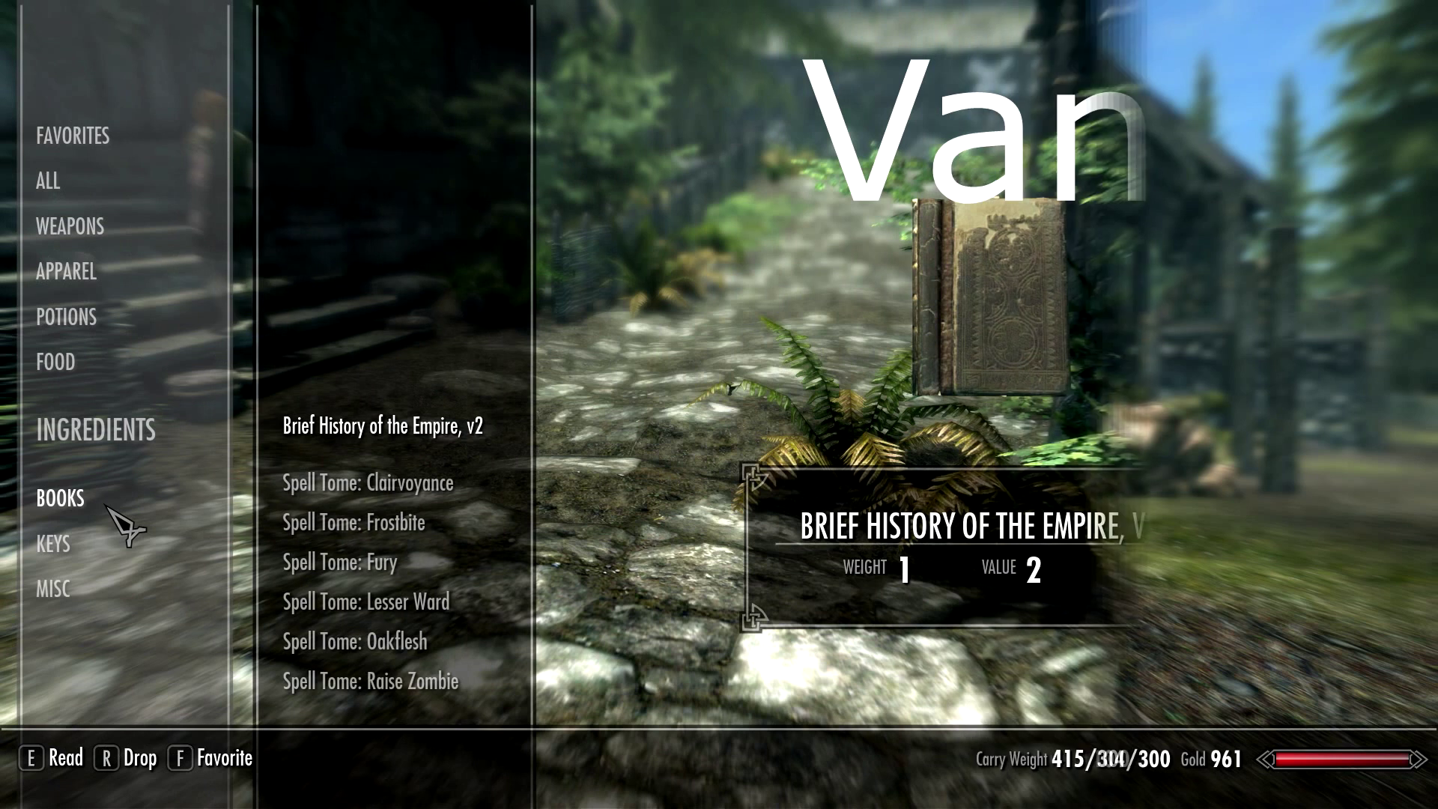
scroll(382, 528, down, 6)
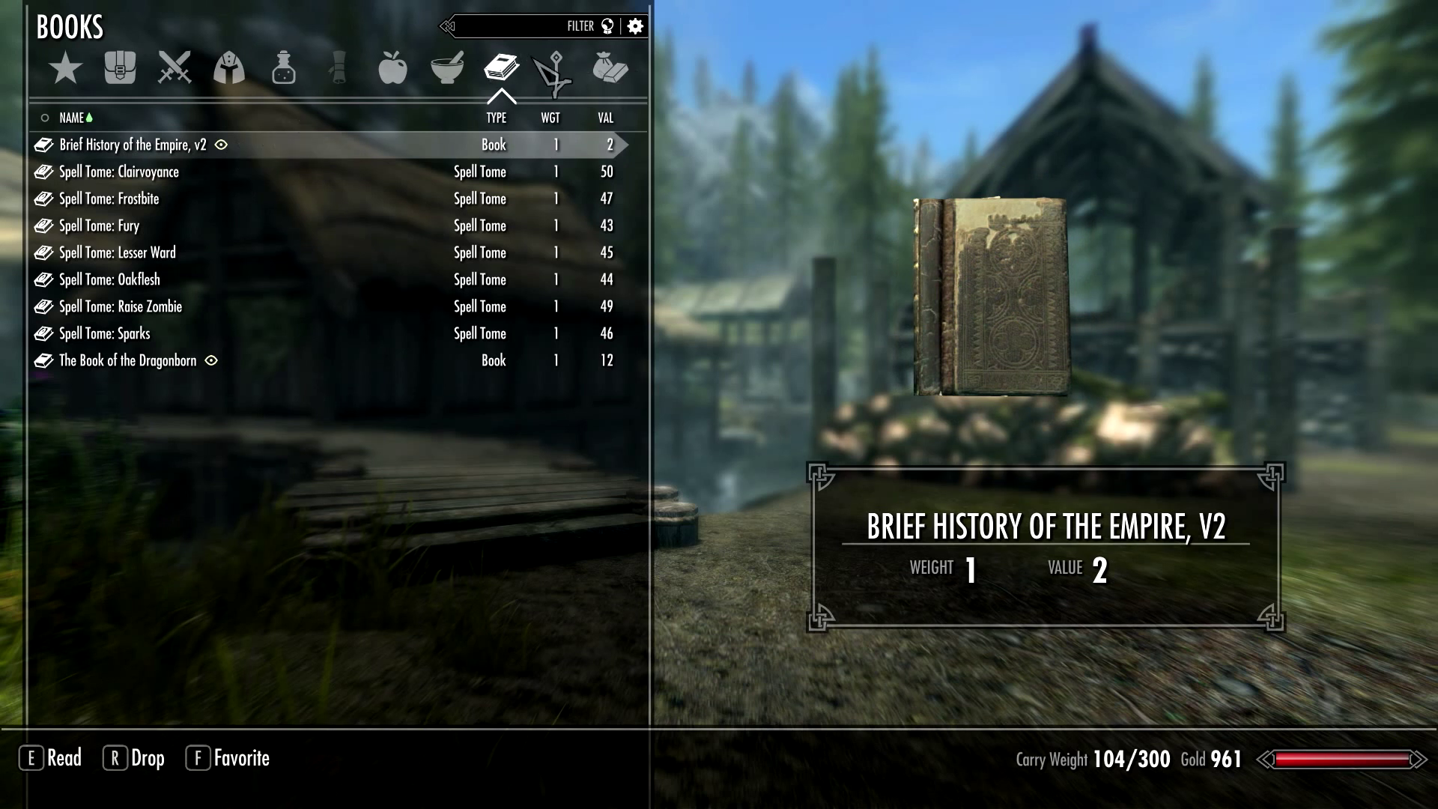
click(555, 75)
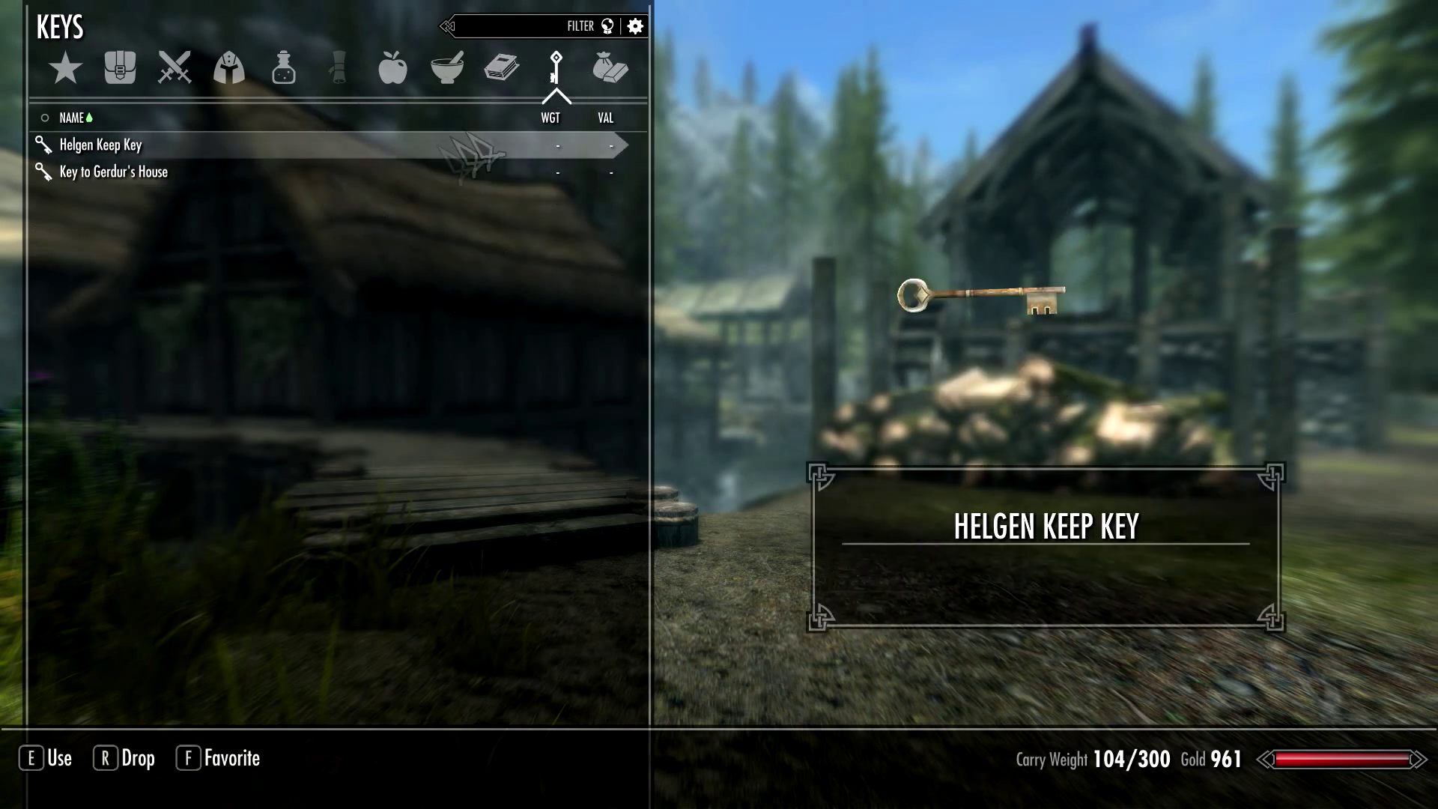
click(611, 69)
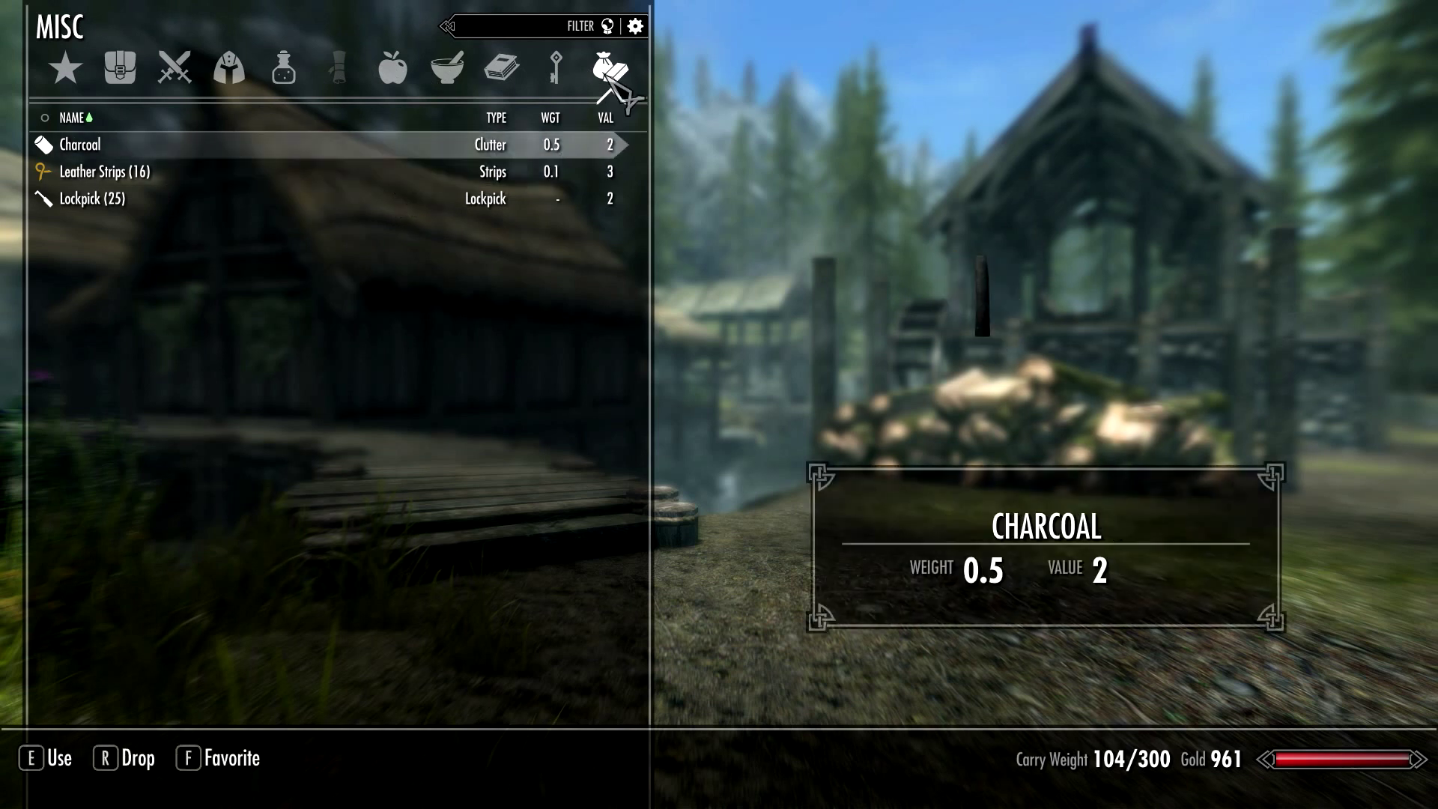
click(513, 78)
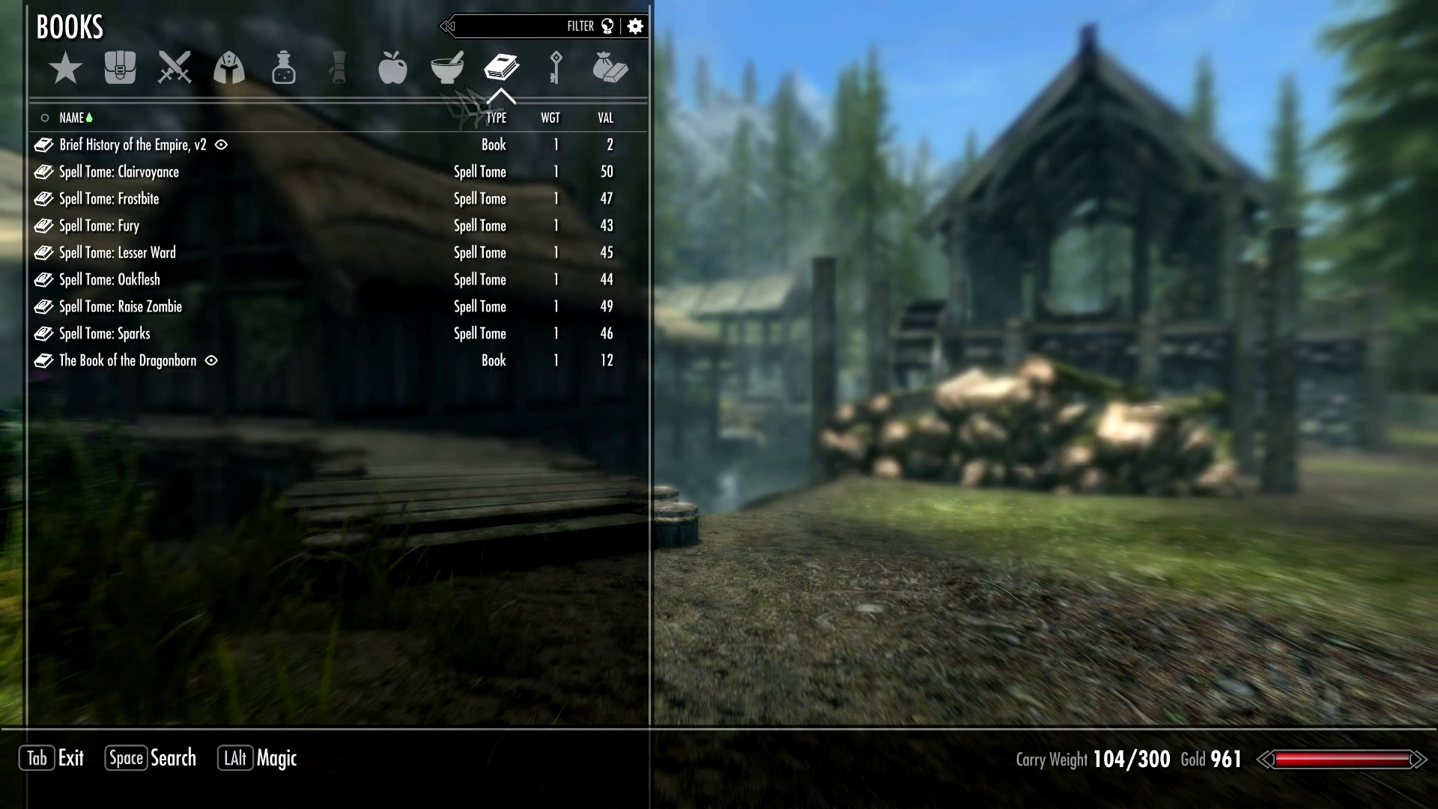
click(453, 84)
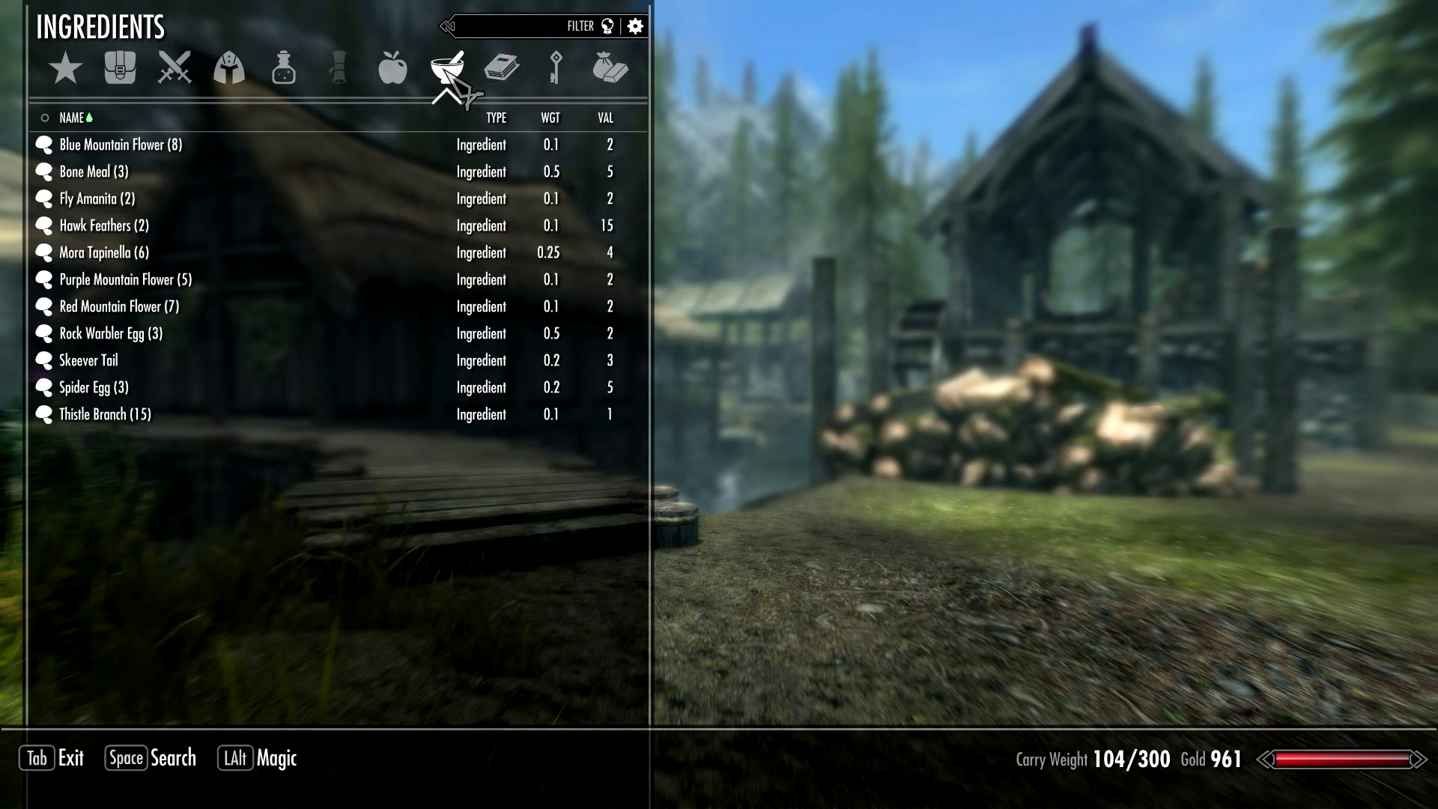
click(395, 81)
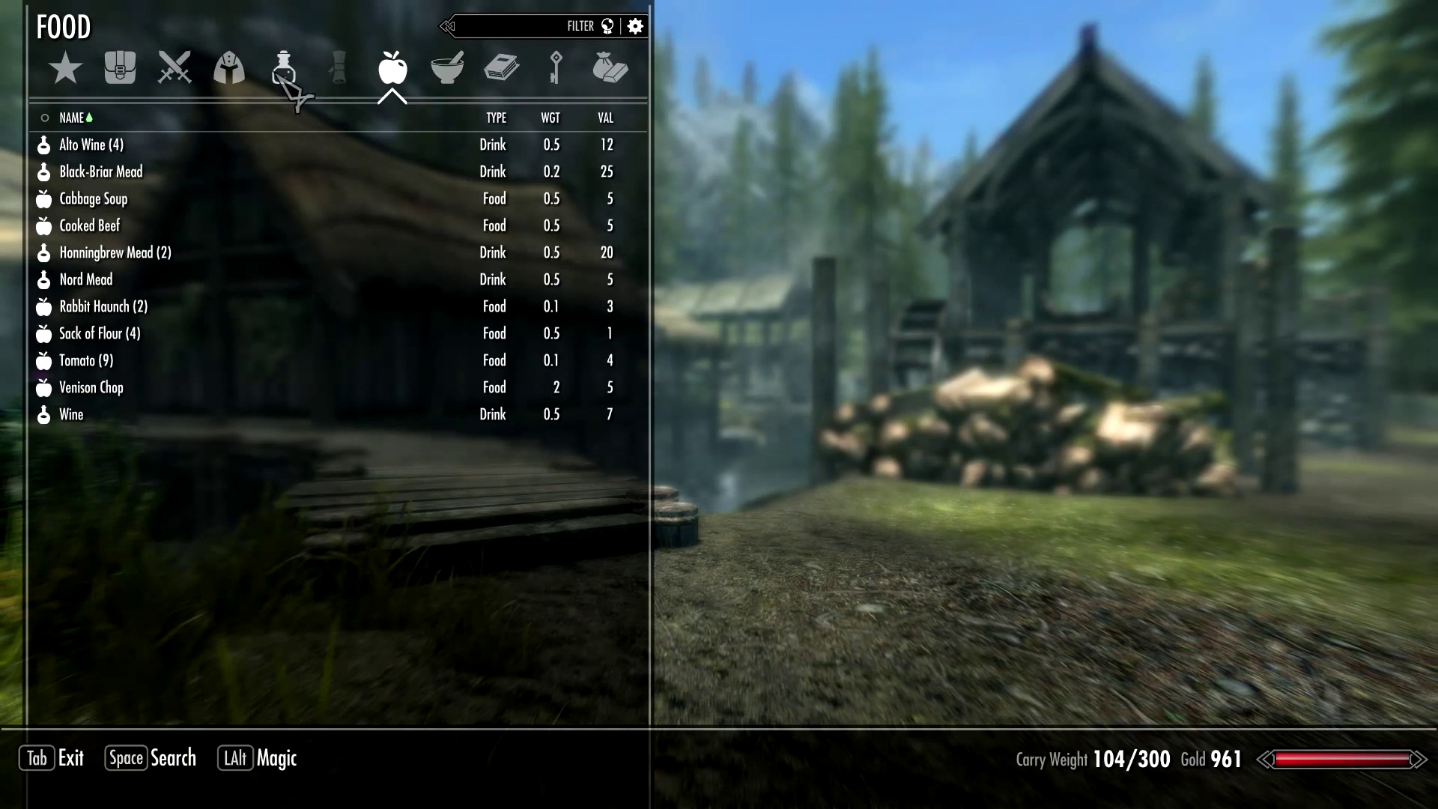
click(286, 79)
click(229, 78)
click(176, 74)
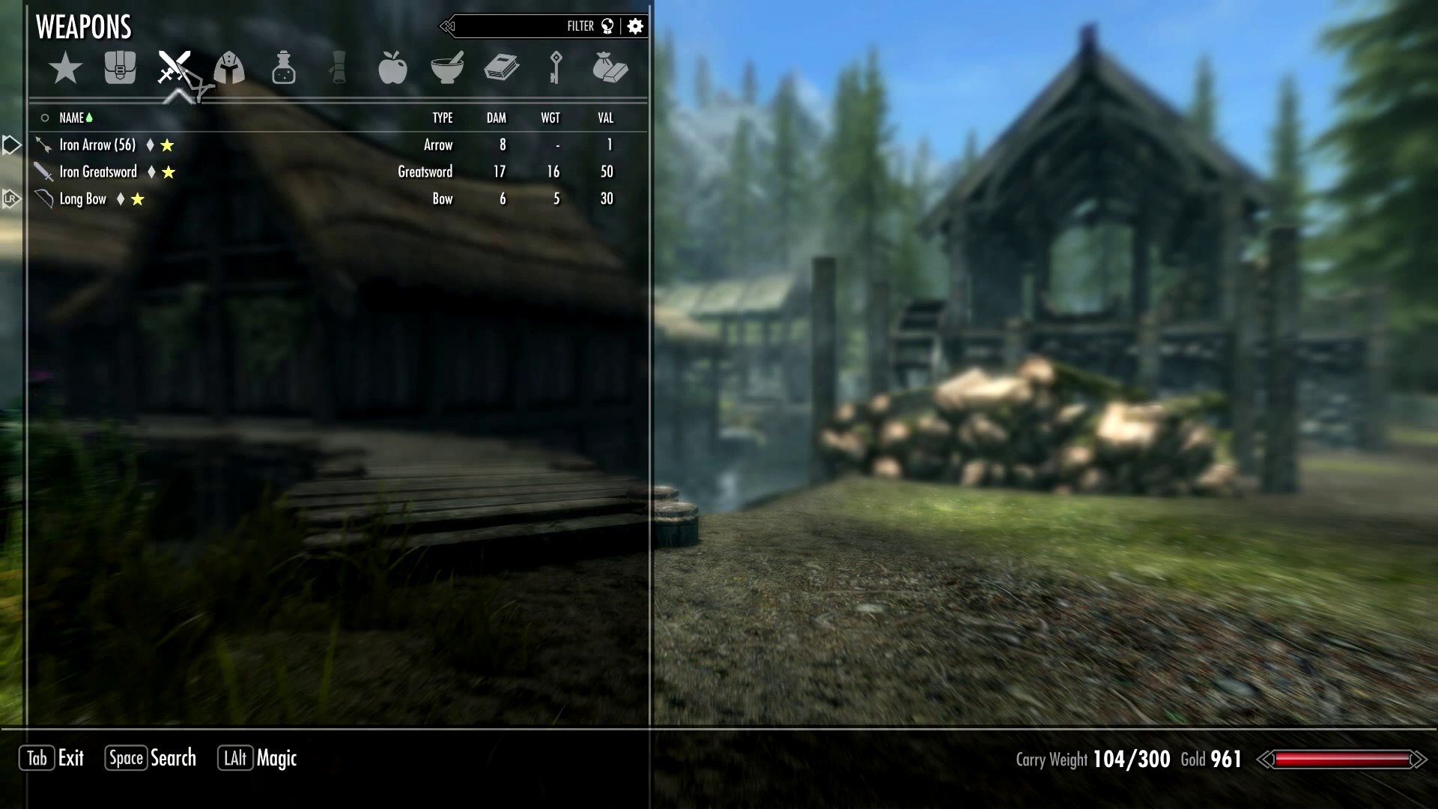
click(122, 71)
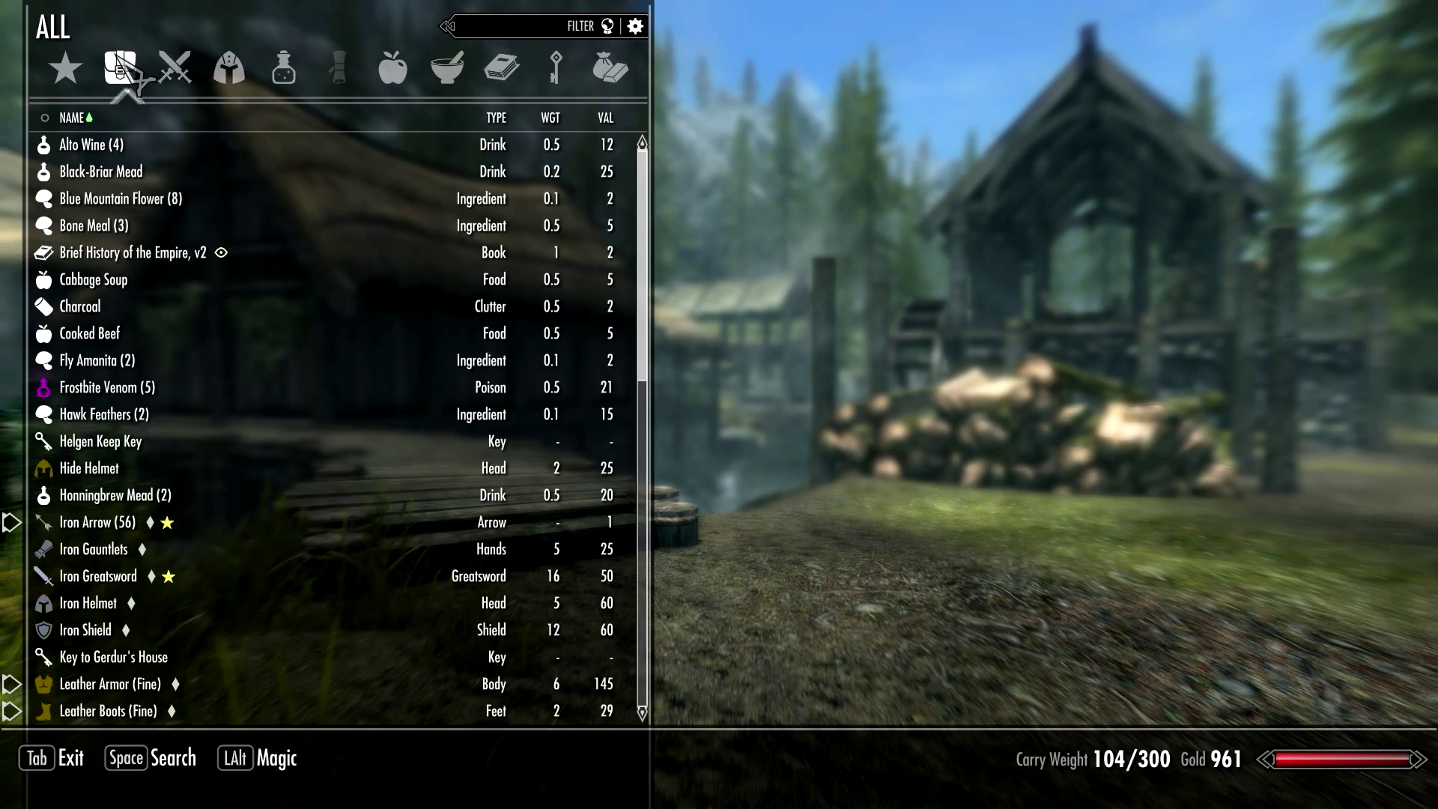
click(73, 69)
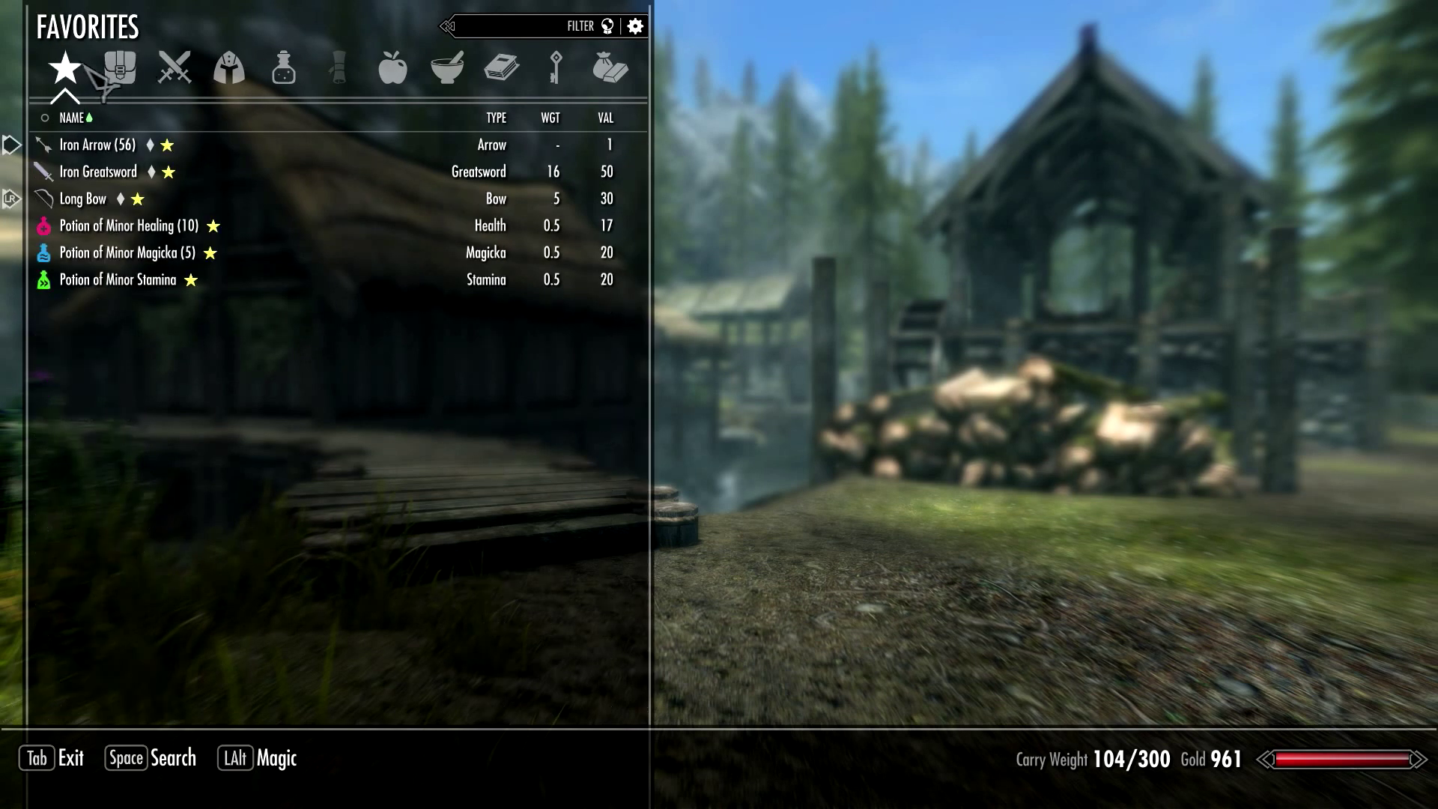
click(120, 71)
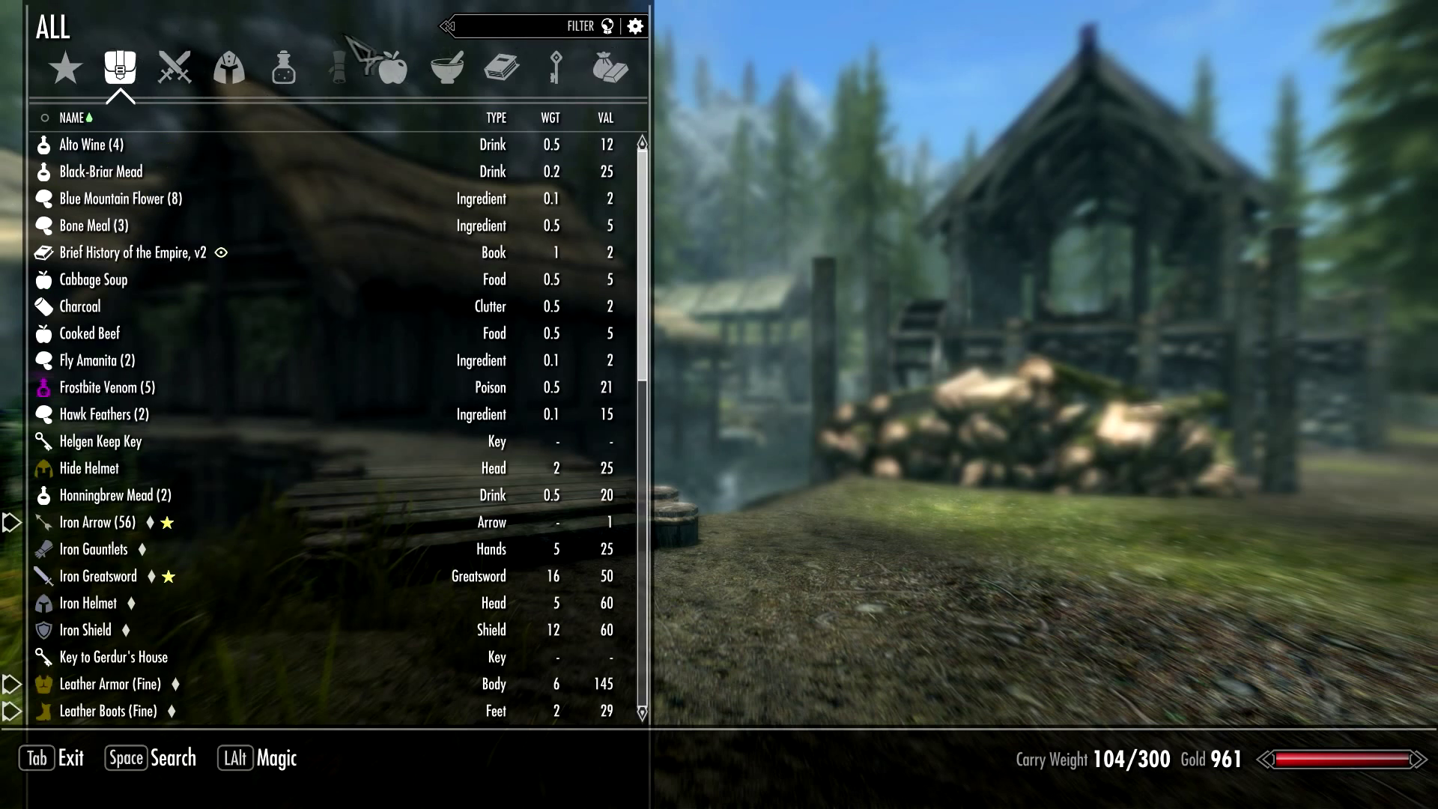
- Filter the inventory by 'bow' to show the Long Bow, clear the filter, and close the inventory
click(540, 33)
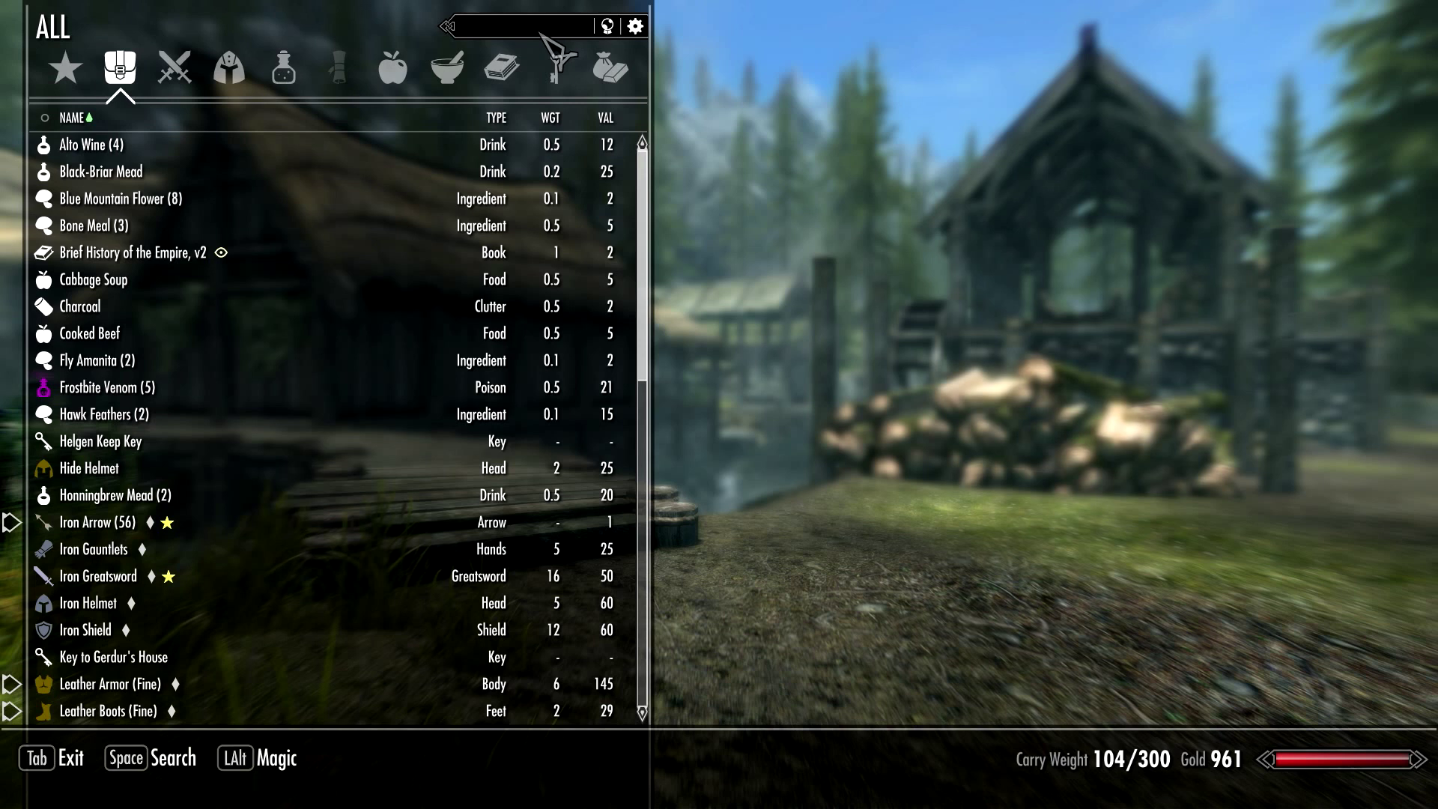
text(bow)
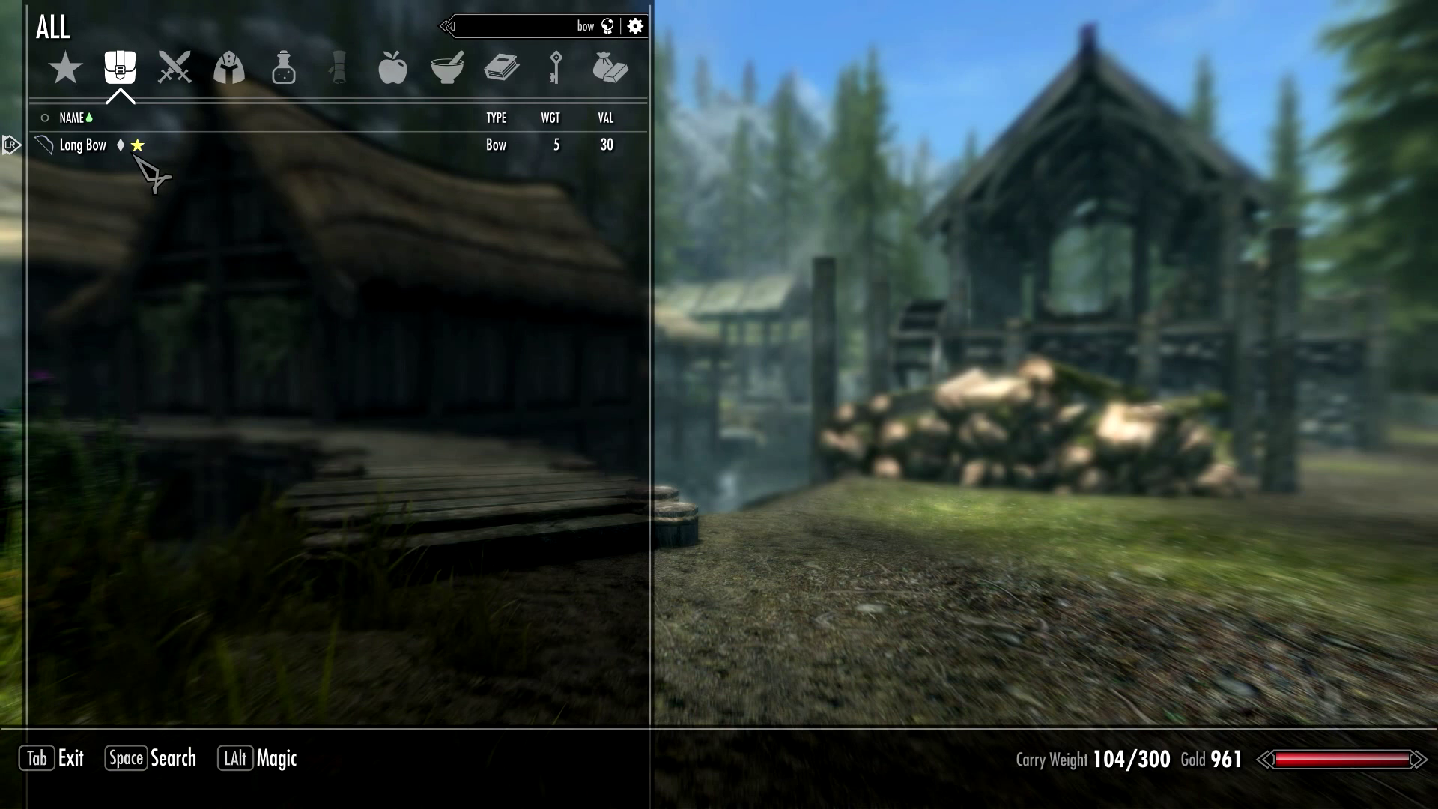
key(Tab)
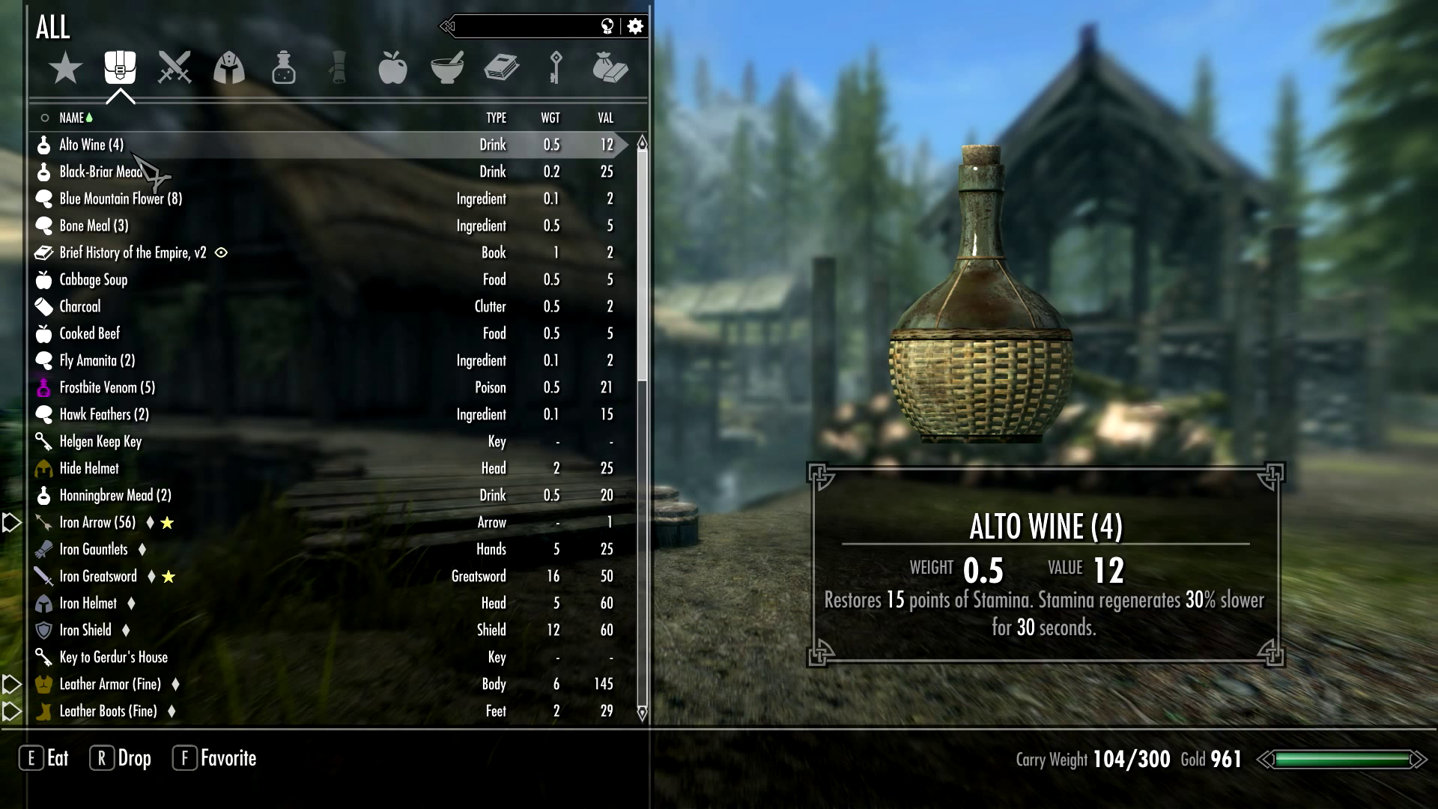
key(Tab)
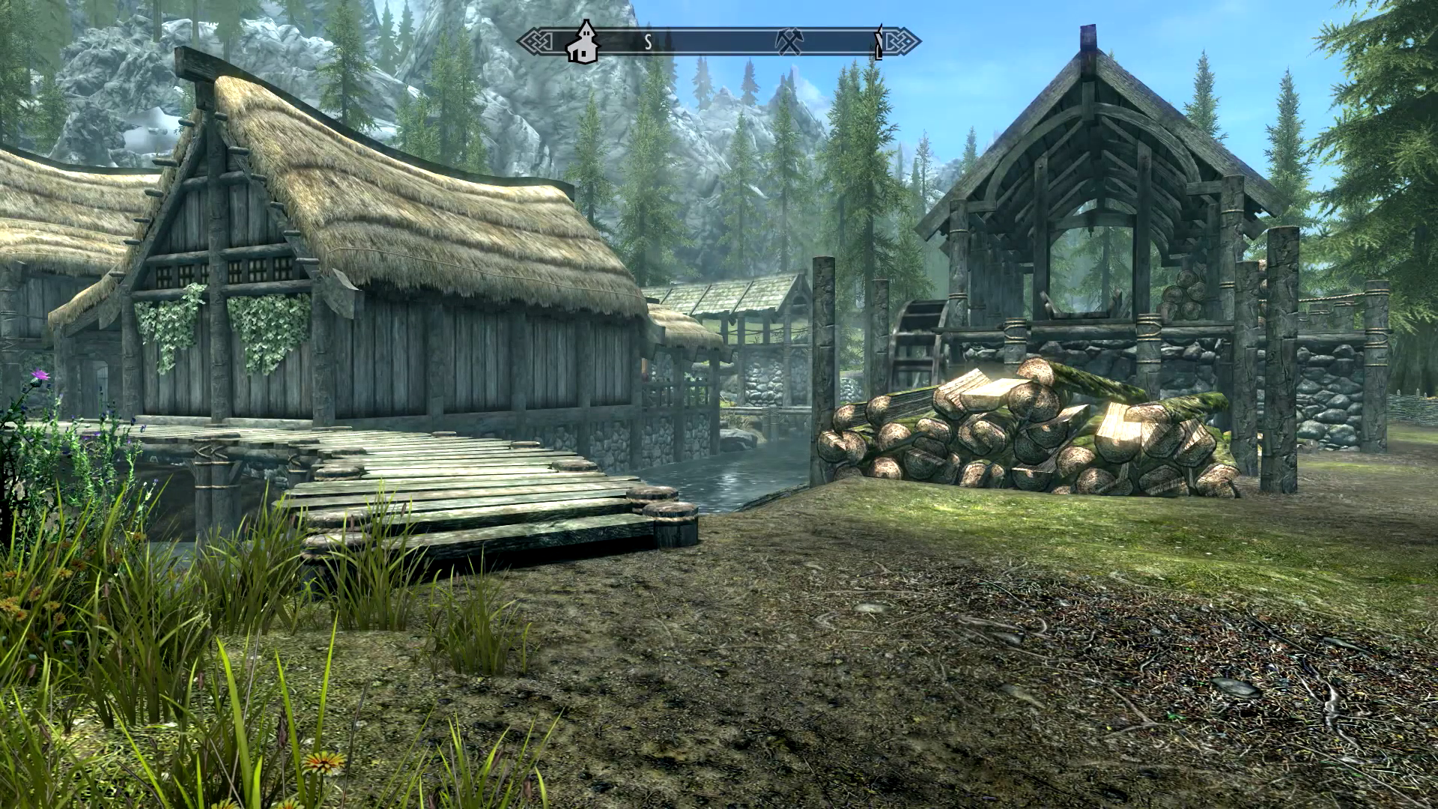
- Open the journal's System page and enter Mod Configuration
key(j)
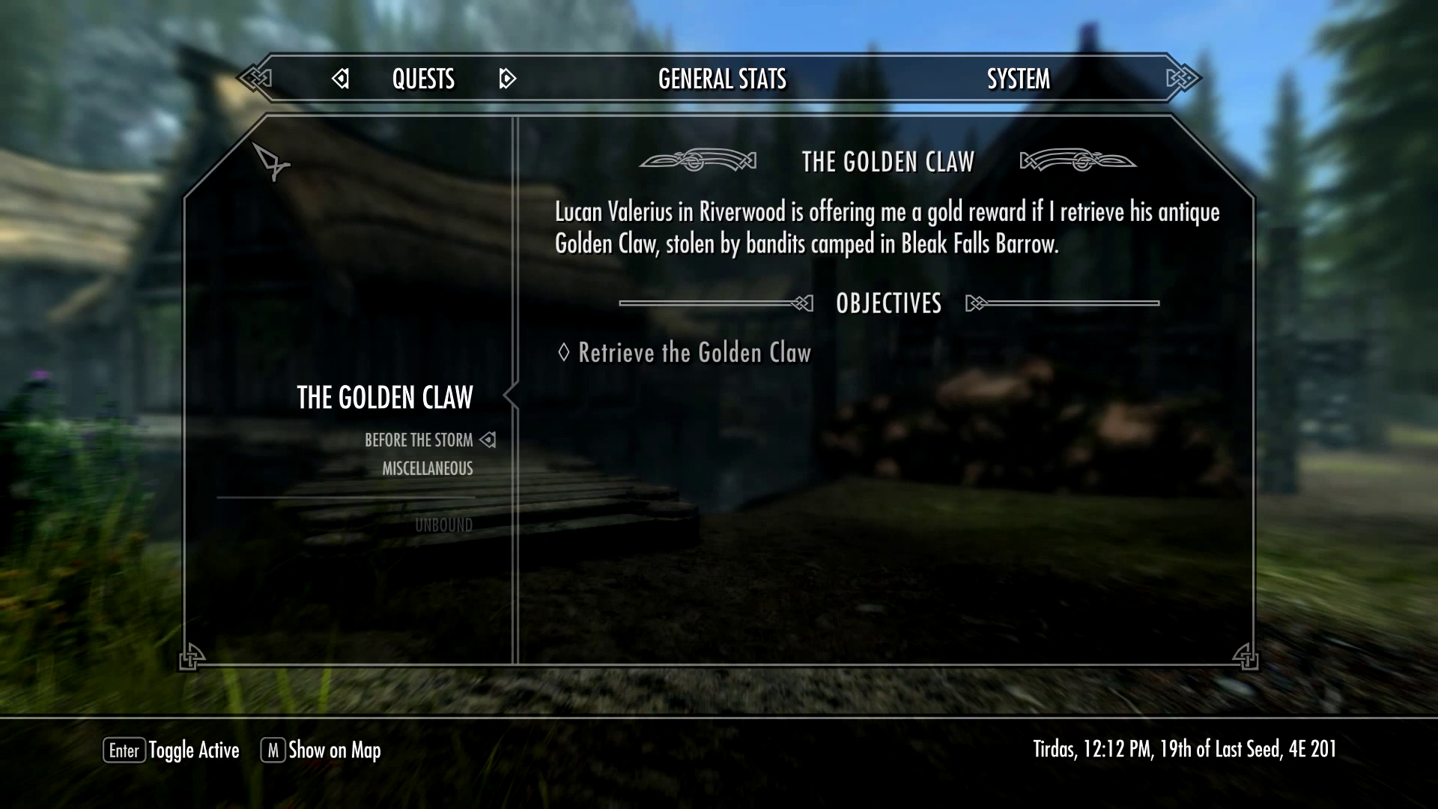
click(1032, 82)
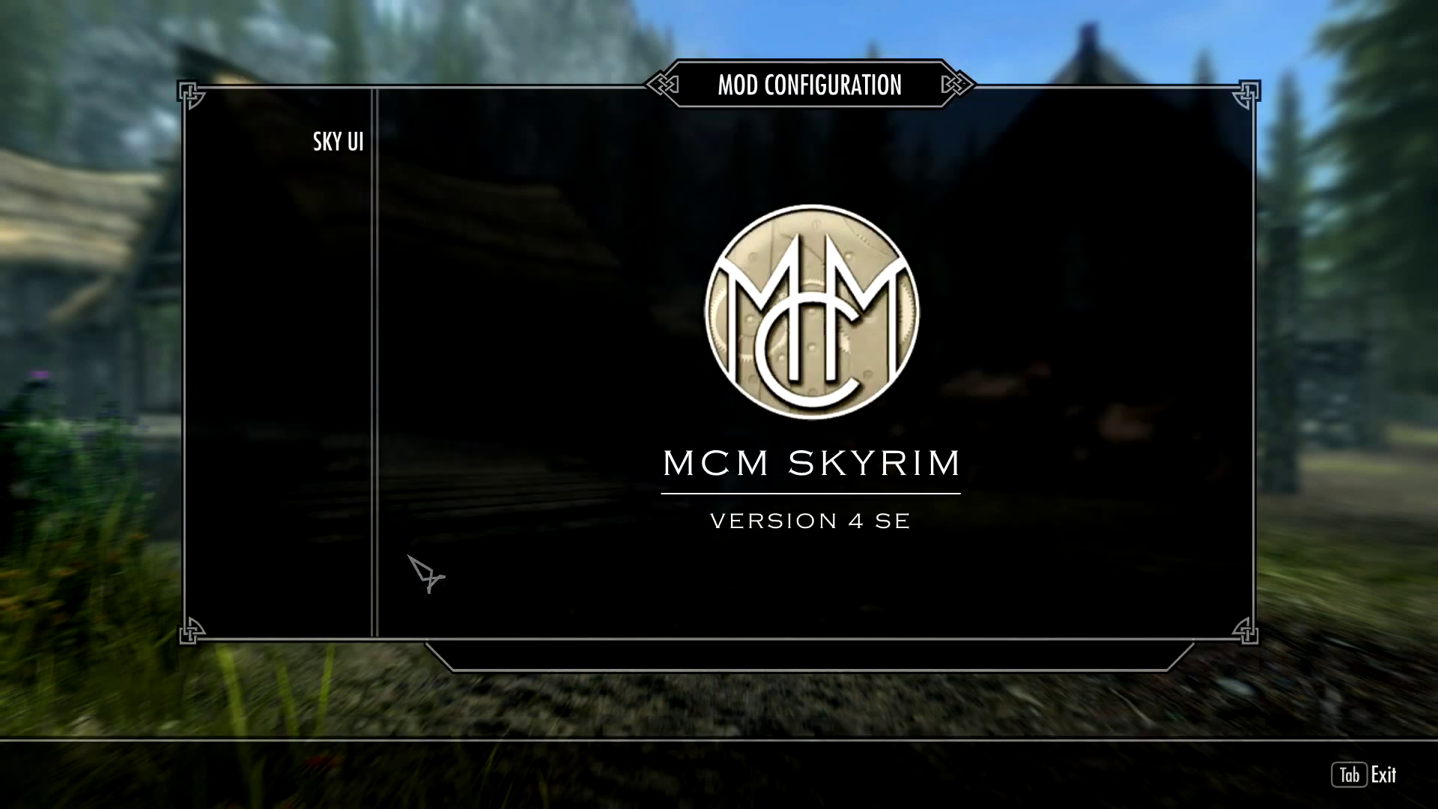
click(408, 556)
- Browse SkyUI's General, Controls and Advanced settings pages, then return to the mod list
click(318, 146)
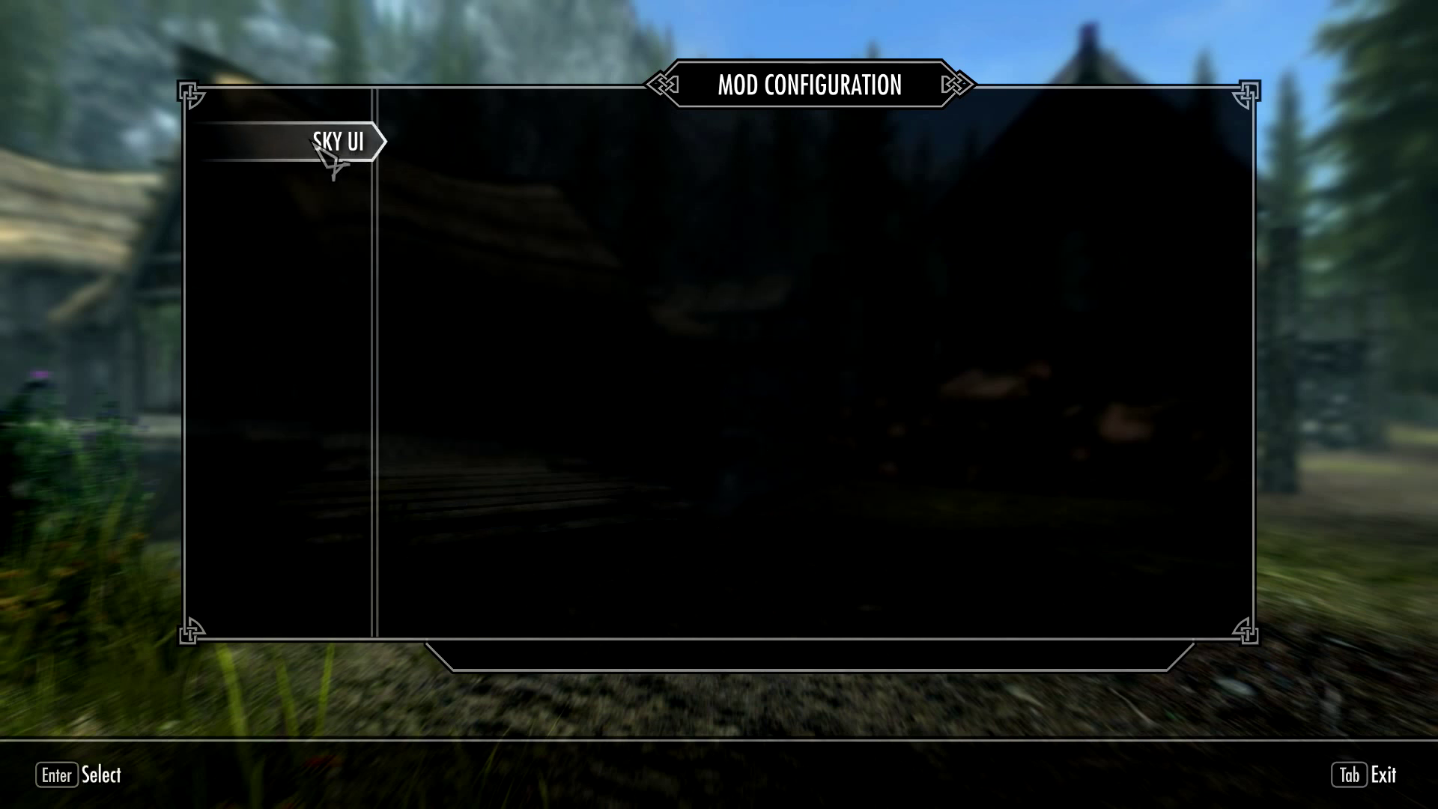
key(Down)
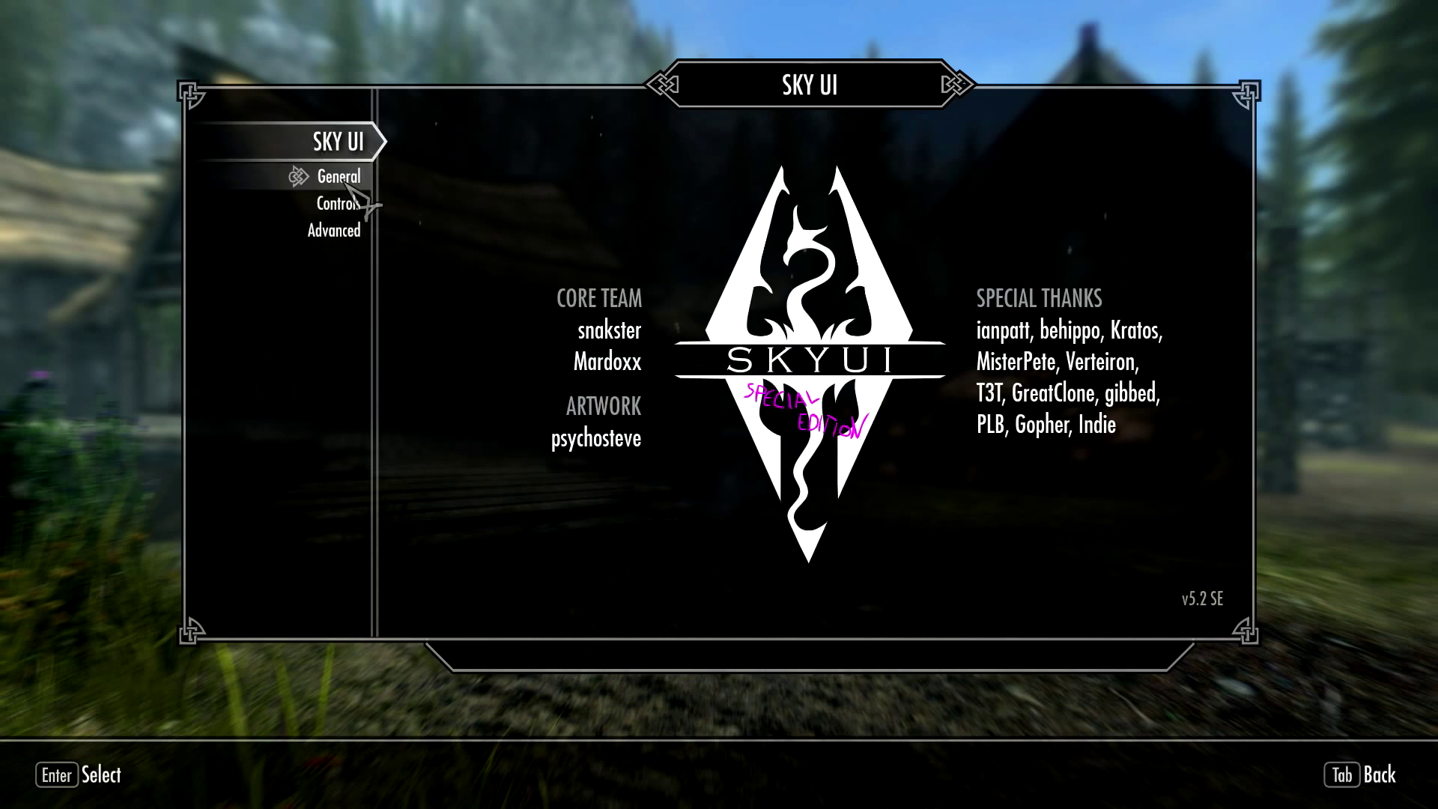
click(308, 205)
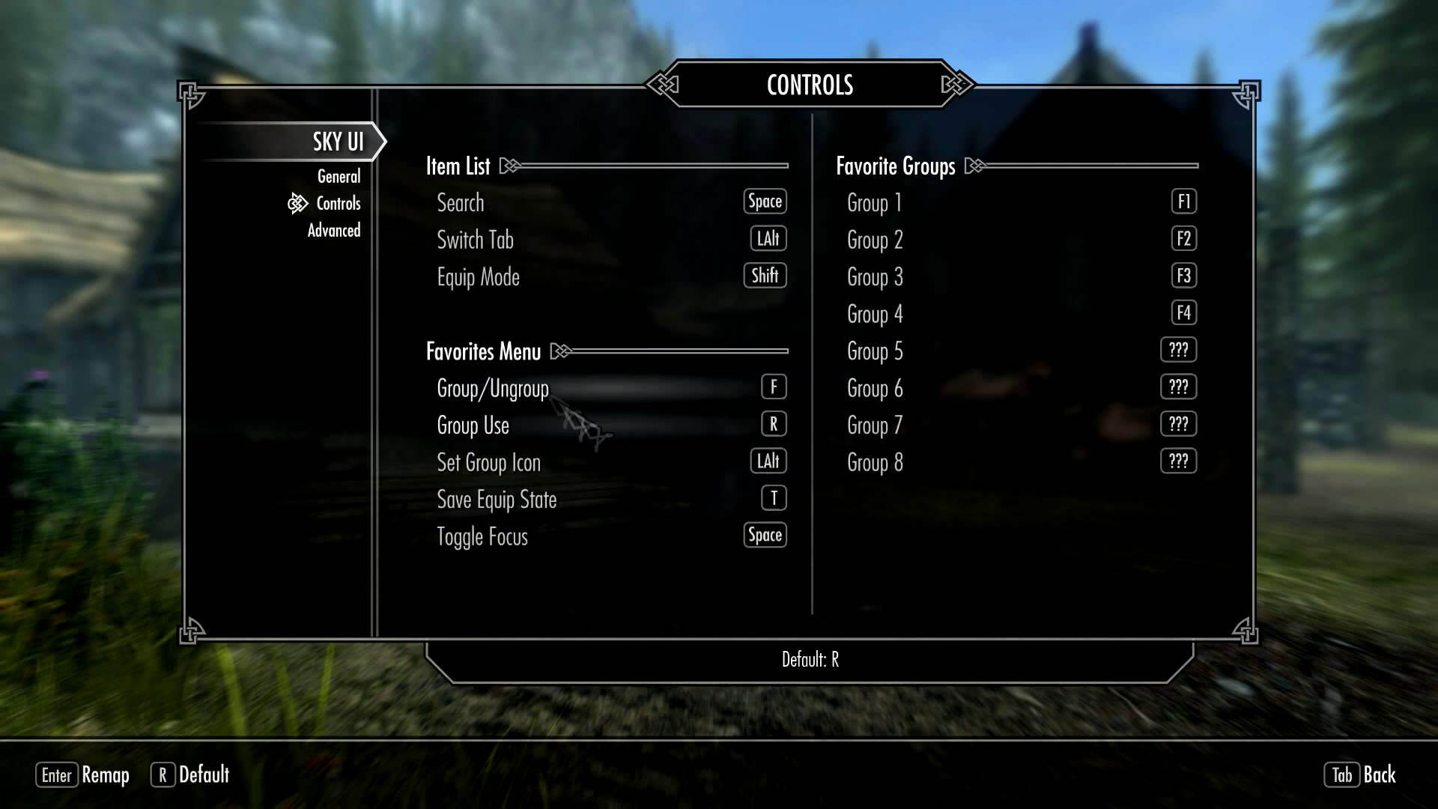
click(330, 233)
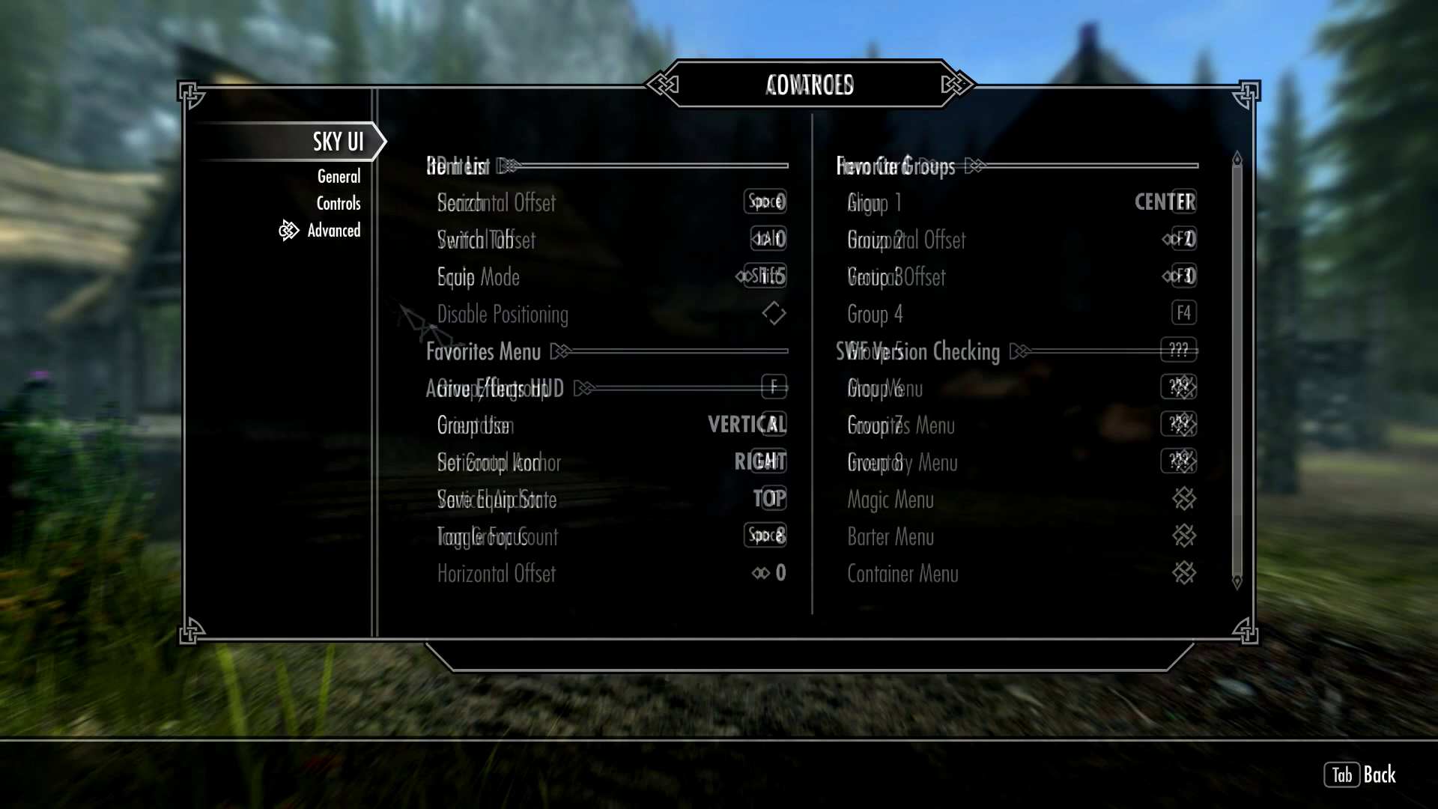
scroll(974, 563, down, 2)
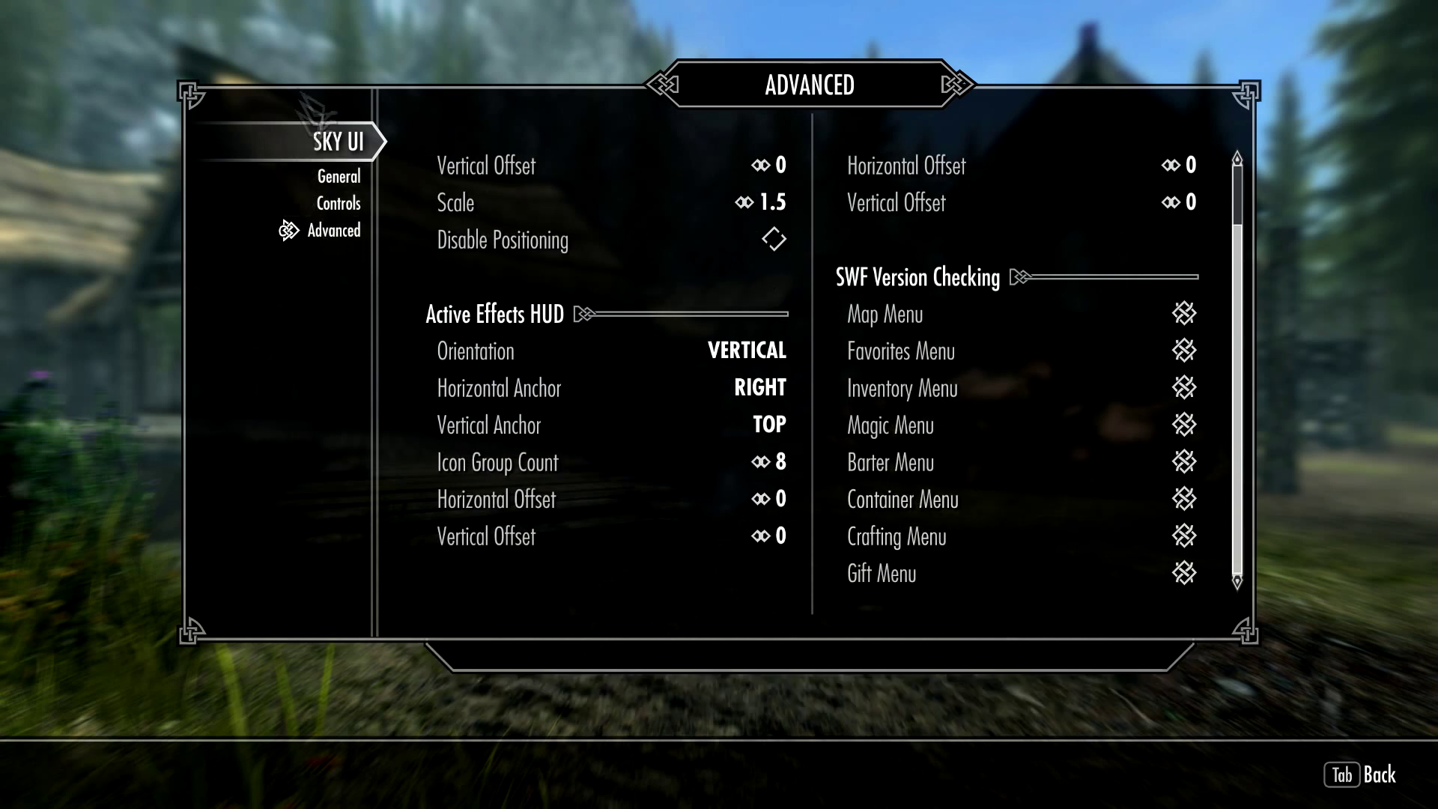
click(284, 143)
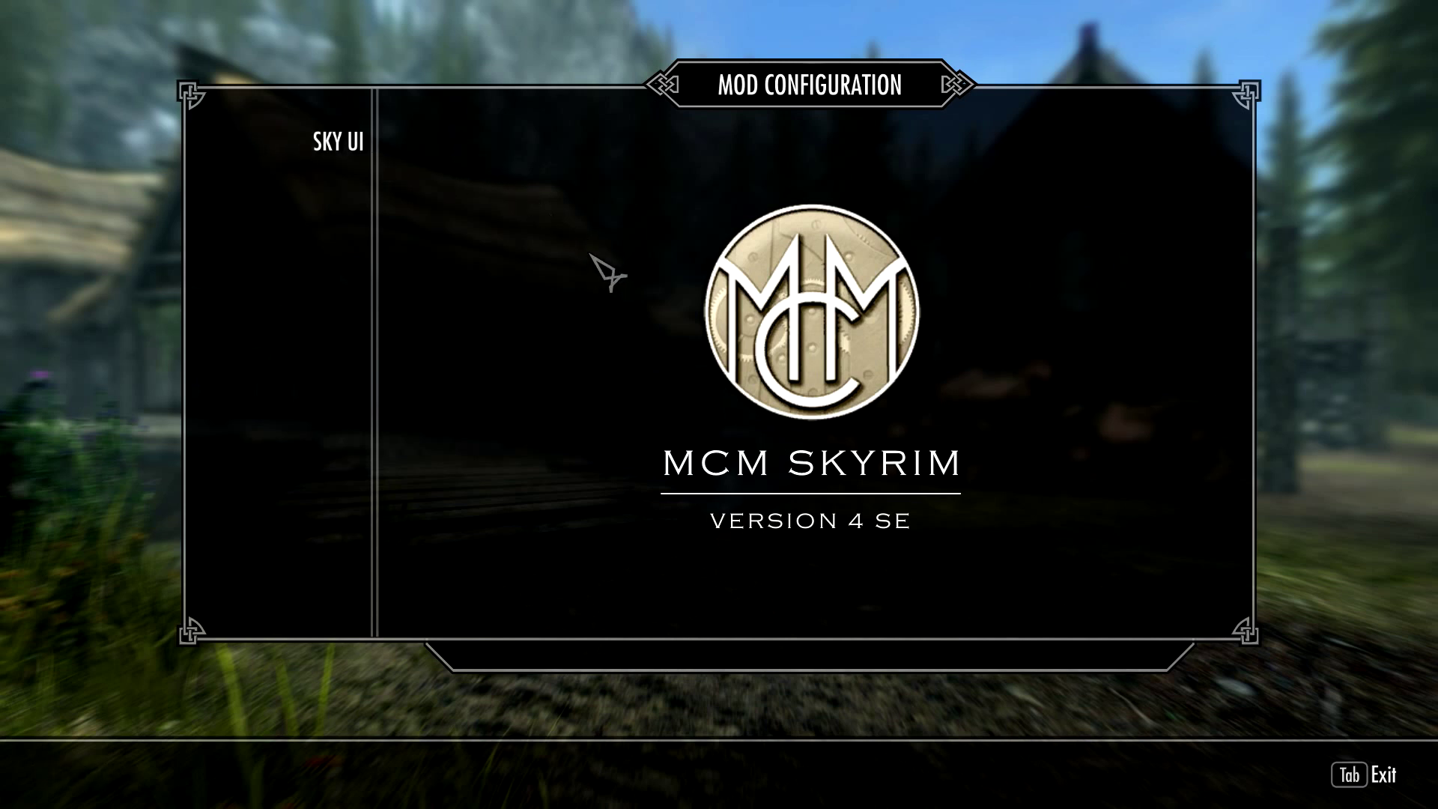
- Back out of Mod Configuration and the journal to return to the riverside village
key(Tab)
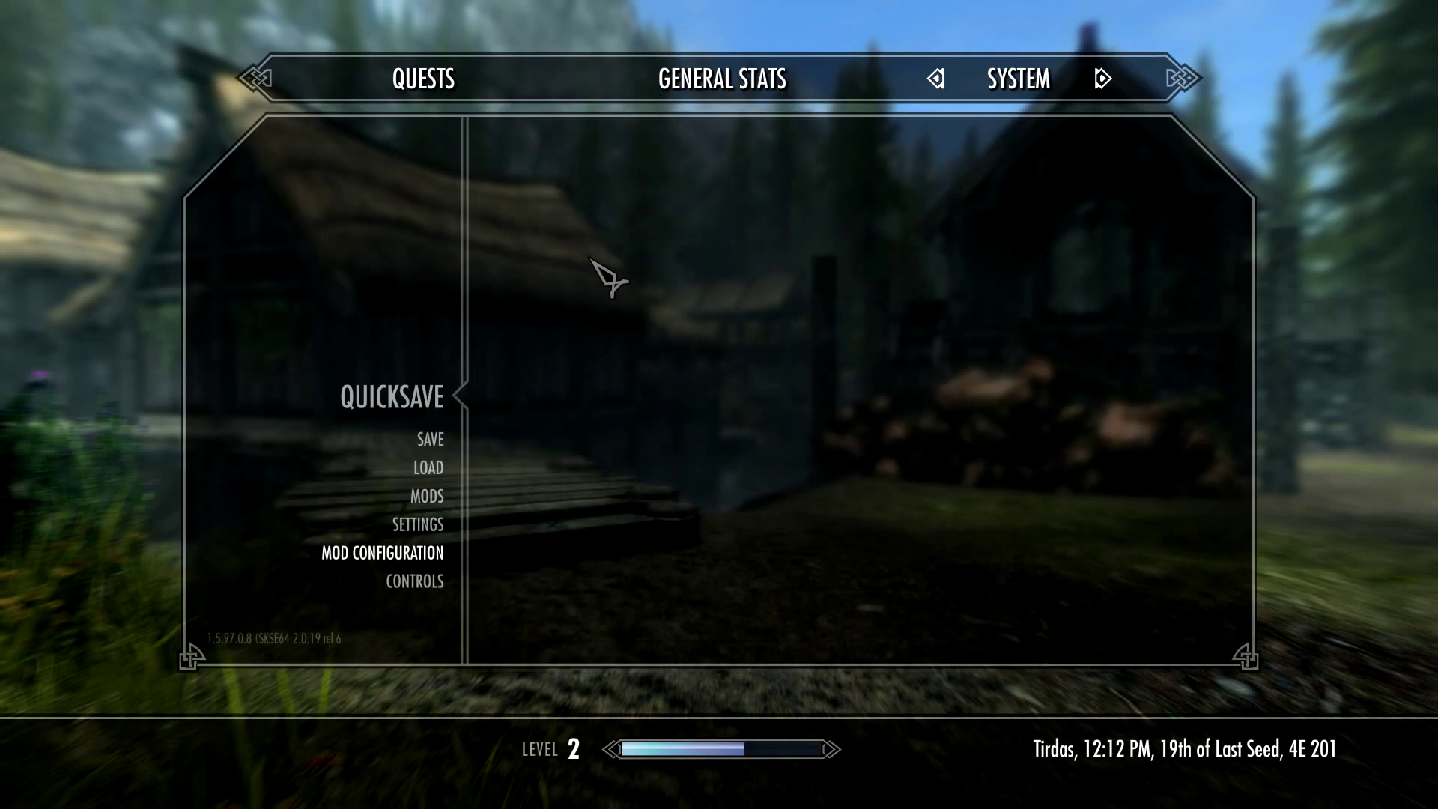
key(Tab)
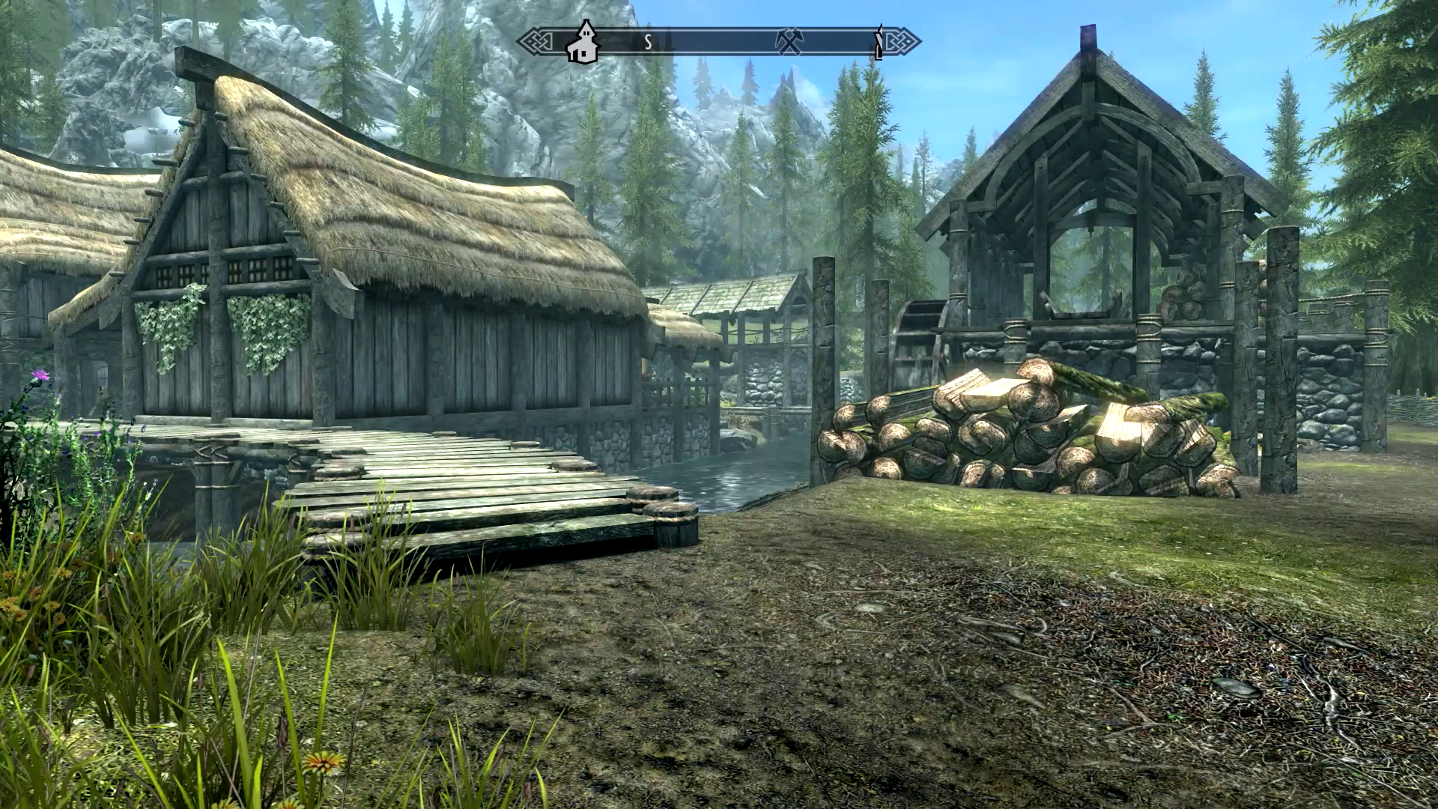